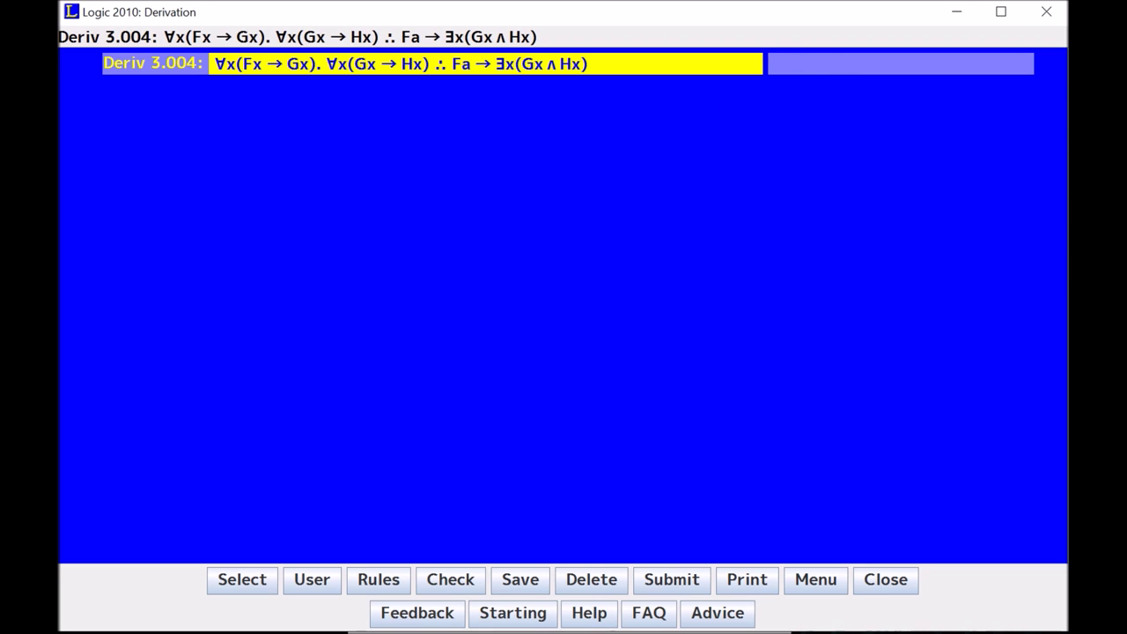
# Step: Enter lines 1–3 of 3.004 with the justifications show conc, ass cd and show cons
pyautogui.press('Return')
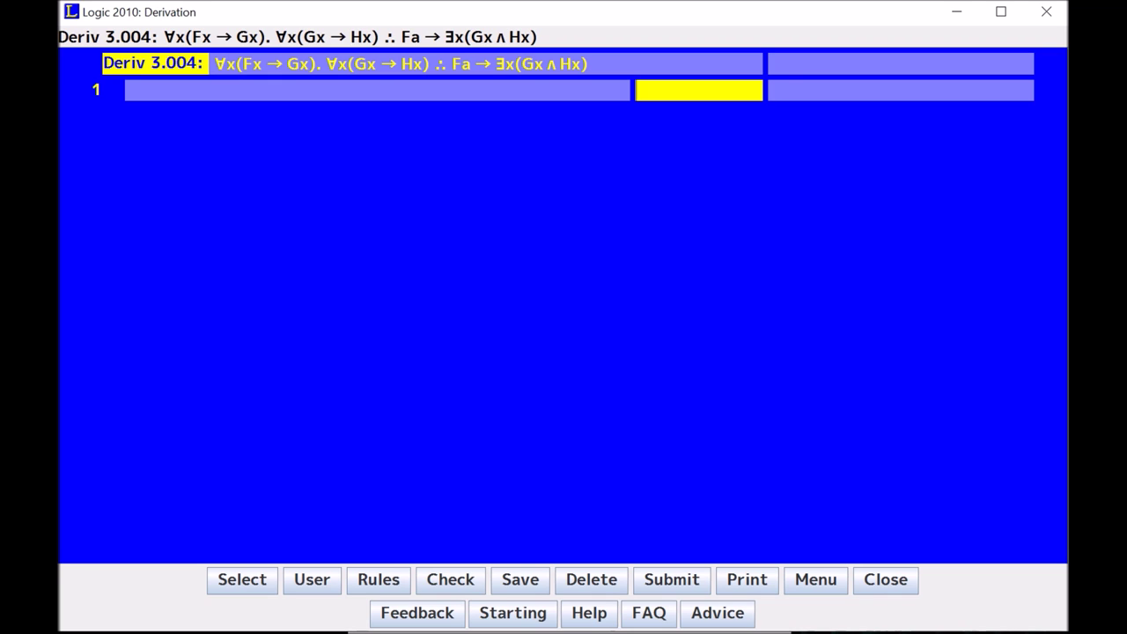
pyautogui.write('show conc')
pyautogui.press('Return')
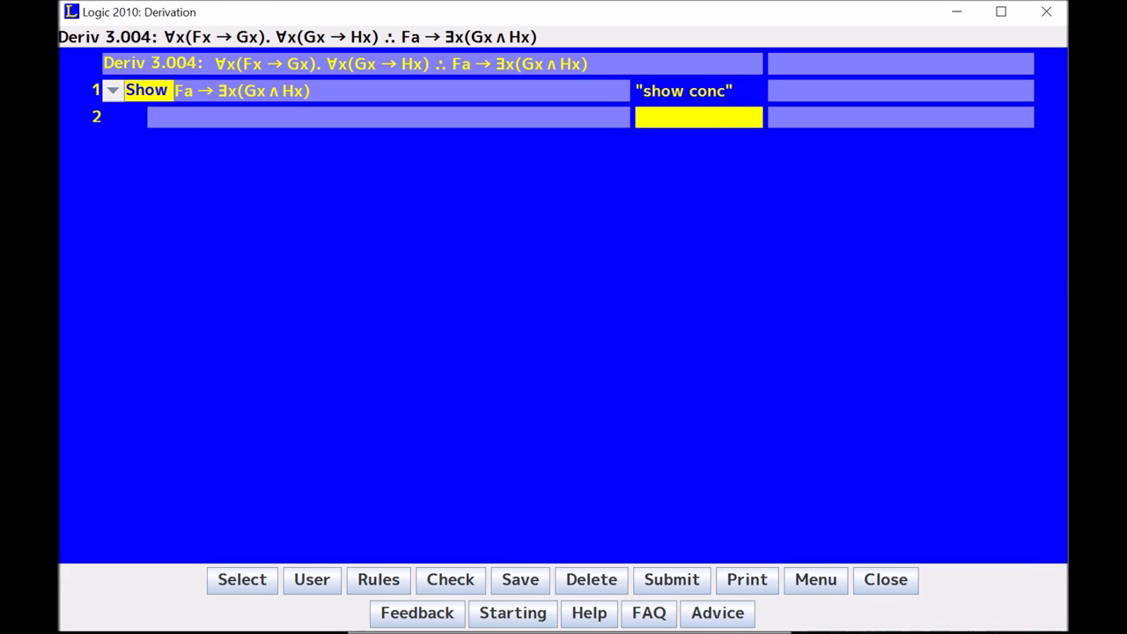
pyautogui.write('ass cd')
pyautogui.press('Return')
pyautogui.write('show cons')
pyautogui.press('Return')
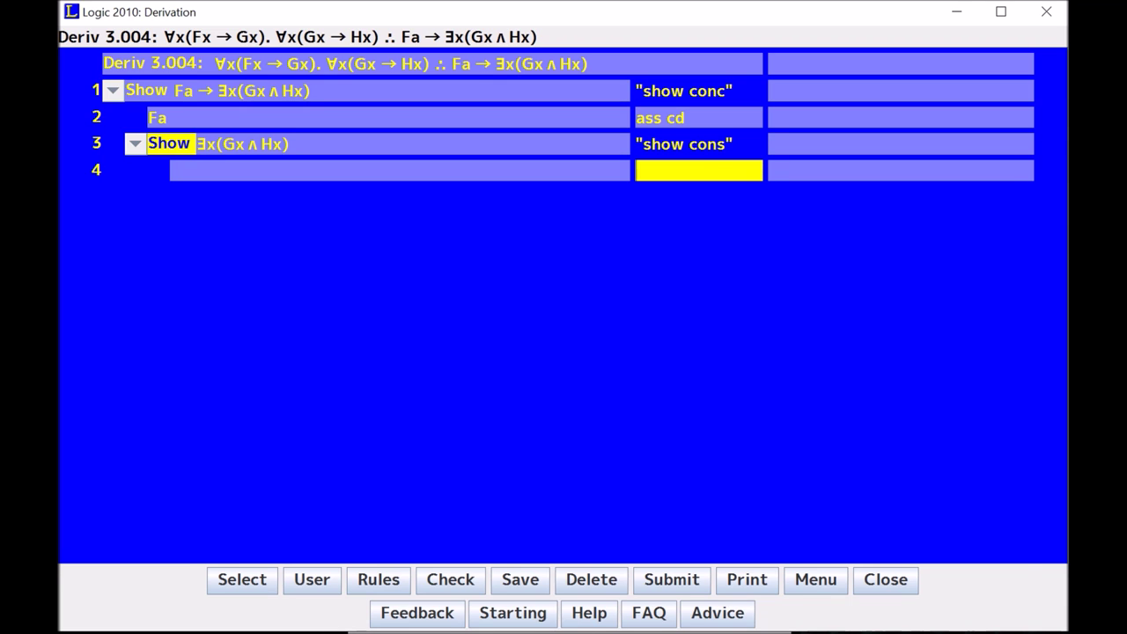
pyautogui.rightClick(702, 169)
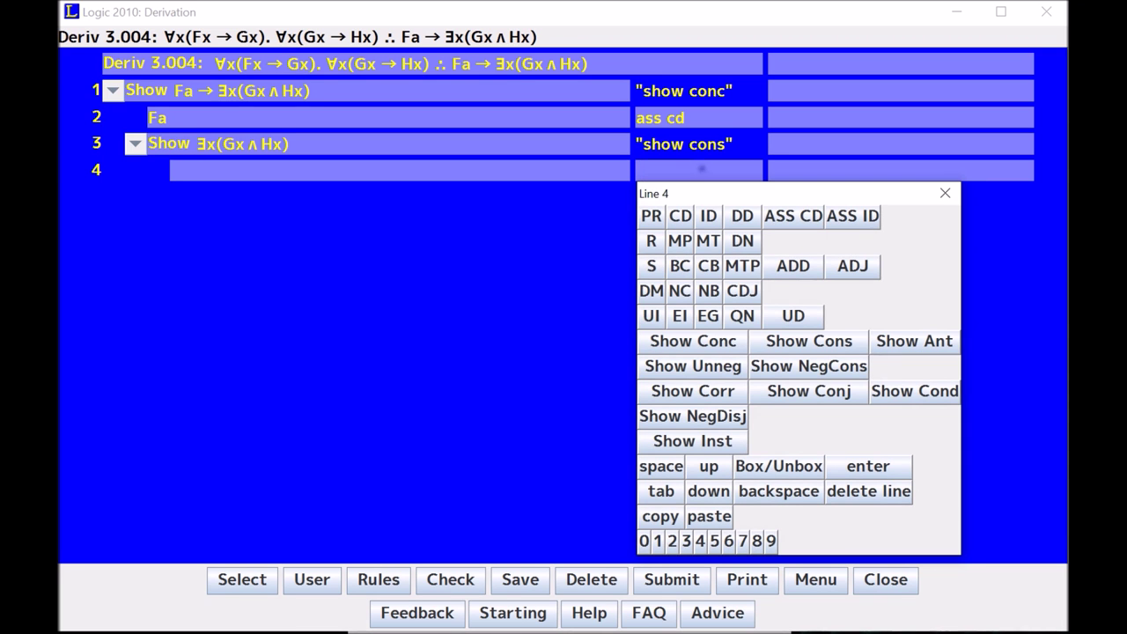
pyautogui.click(945, 194)
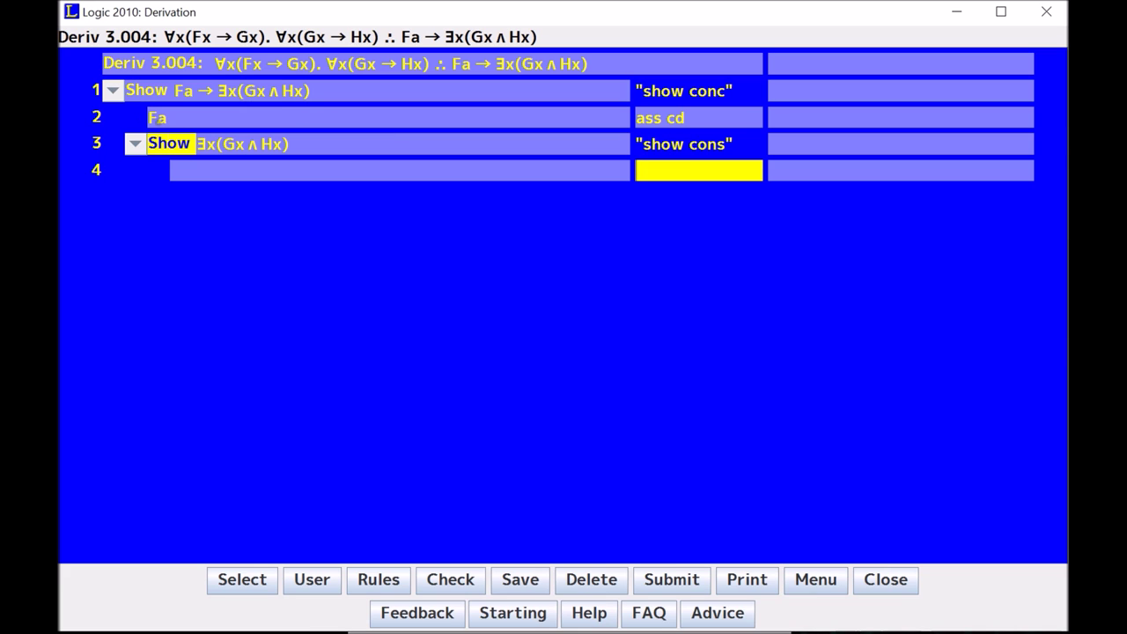
pyautogui.click(172, 117)
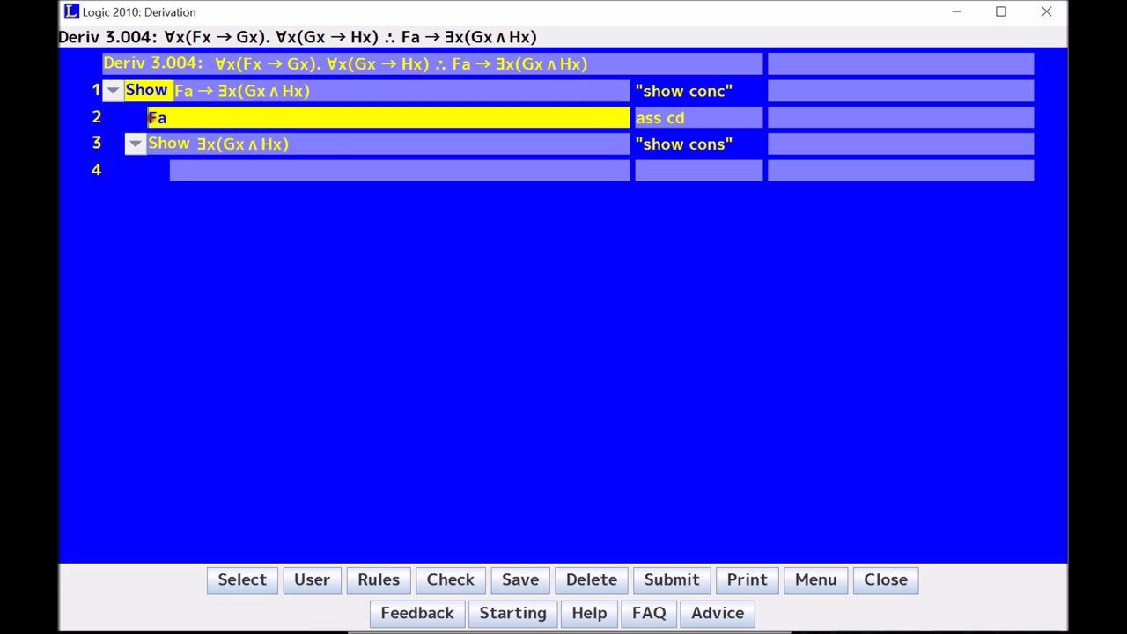
pyautogui.click(268, 67)
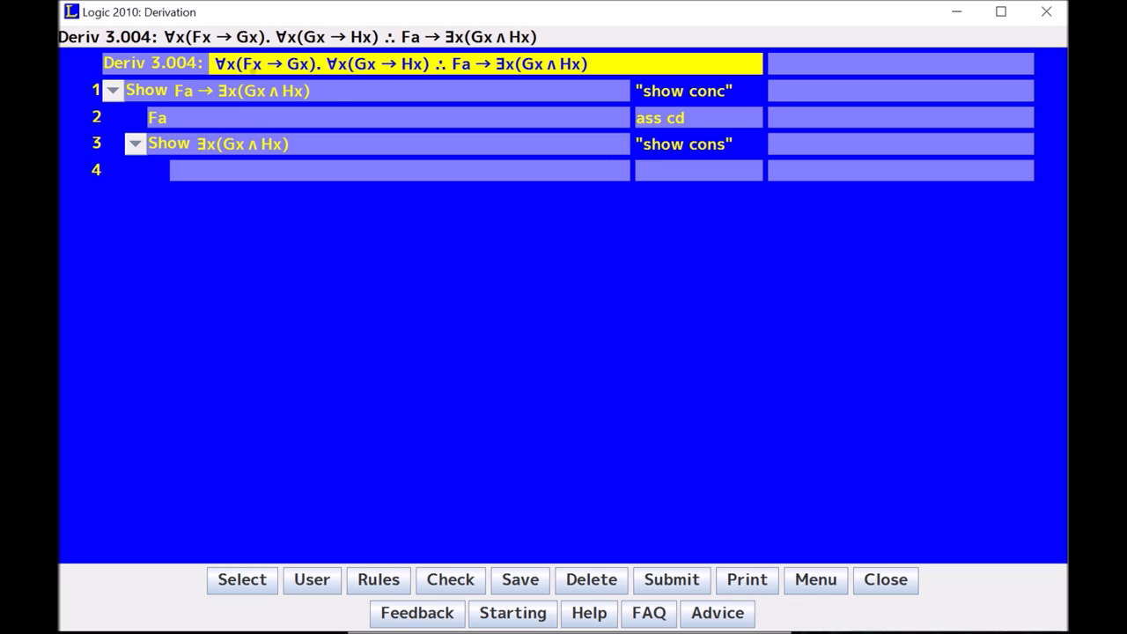
# Step: Add line 4, Fa → Ga, by pr1 ui with instantial term a
pyautogui.click(669, 176)
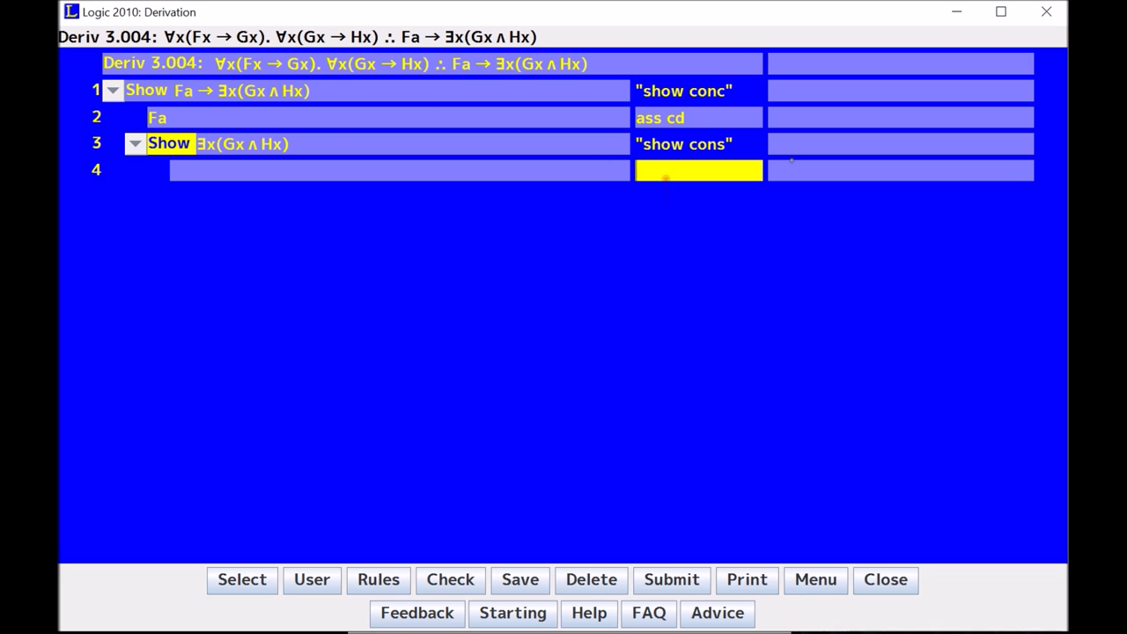
pyautogui.write('pr1 ui')
pyautogui.press('Return')
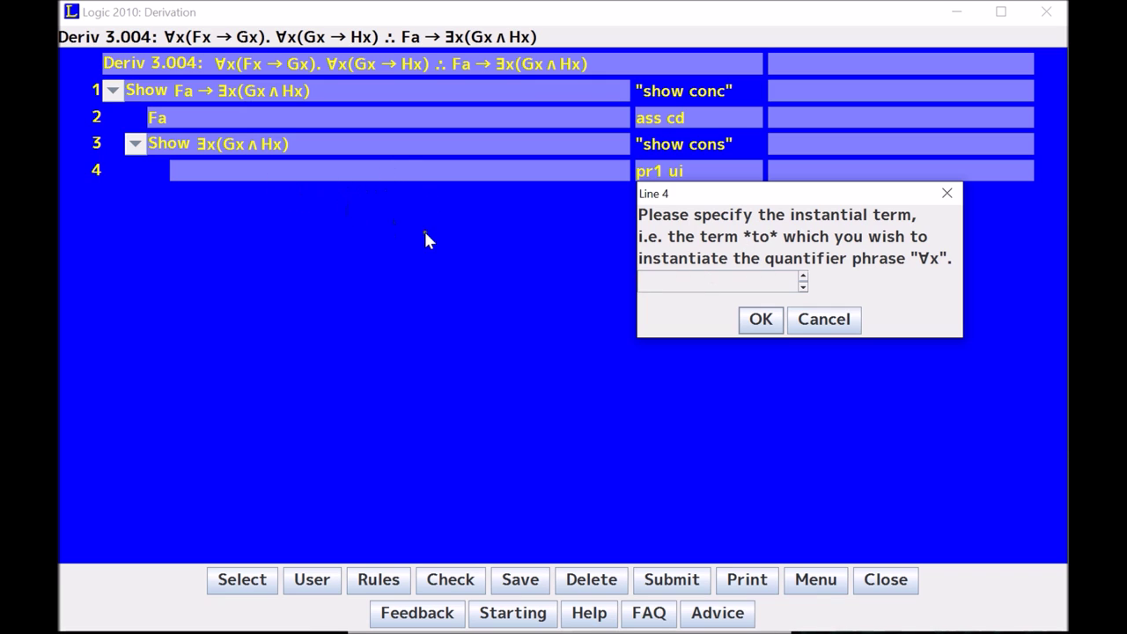
pyautogui.write('a')
pyautogui.click(759, 321)
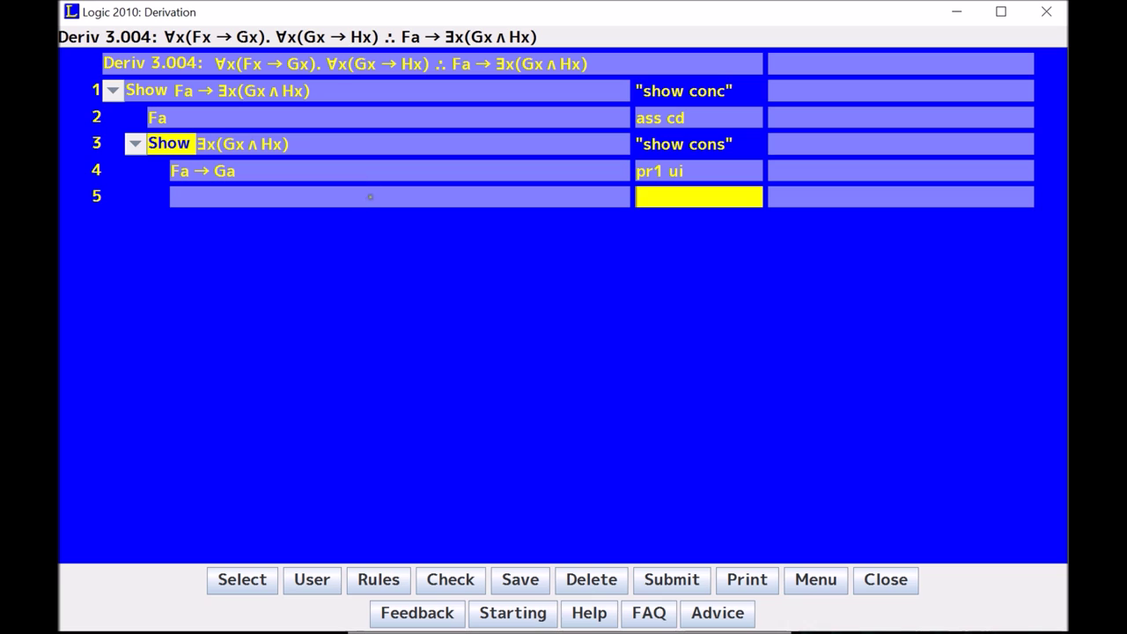
# Step: Add a mistaken line 5, Fg → Gg, instantiating premise 1 to g
pyautogui.write('pr1 is')
pyautogui.press('Return')
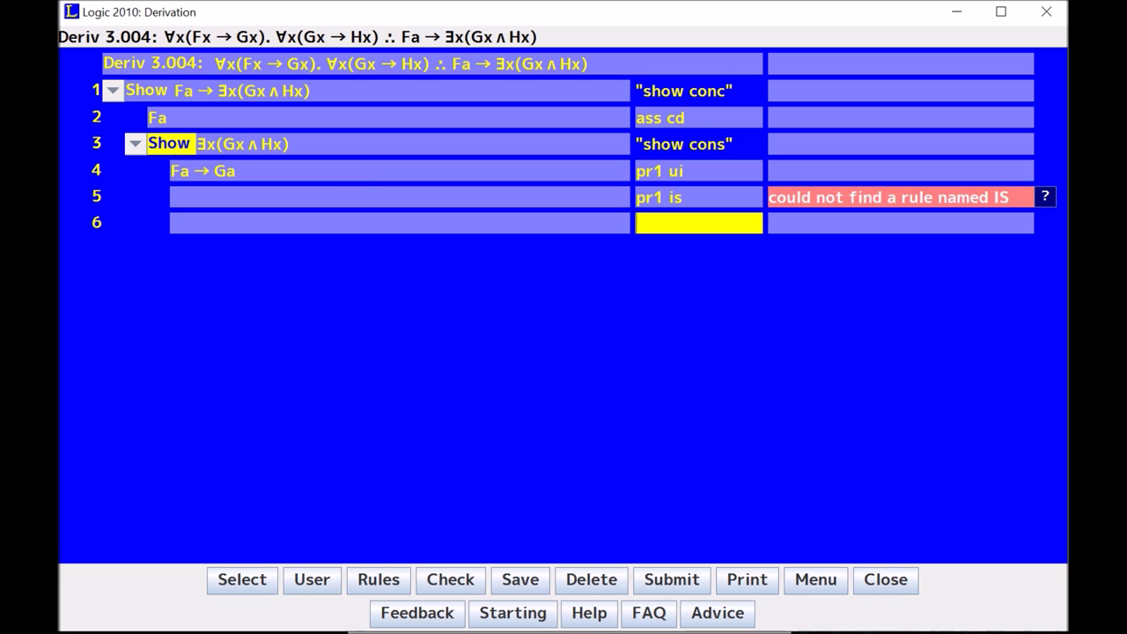
pyautogui.click(683, 197)
pyautogui.press('BackSpace')
pyautogui.press('BackSpace')
pyautogui.press('BackSpace')
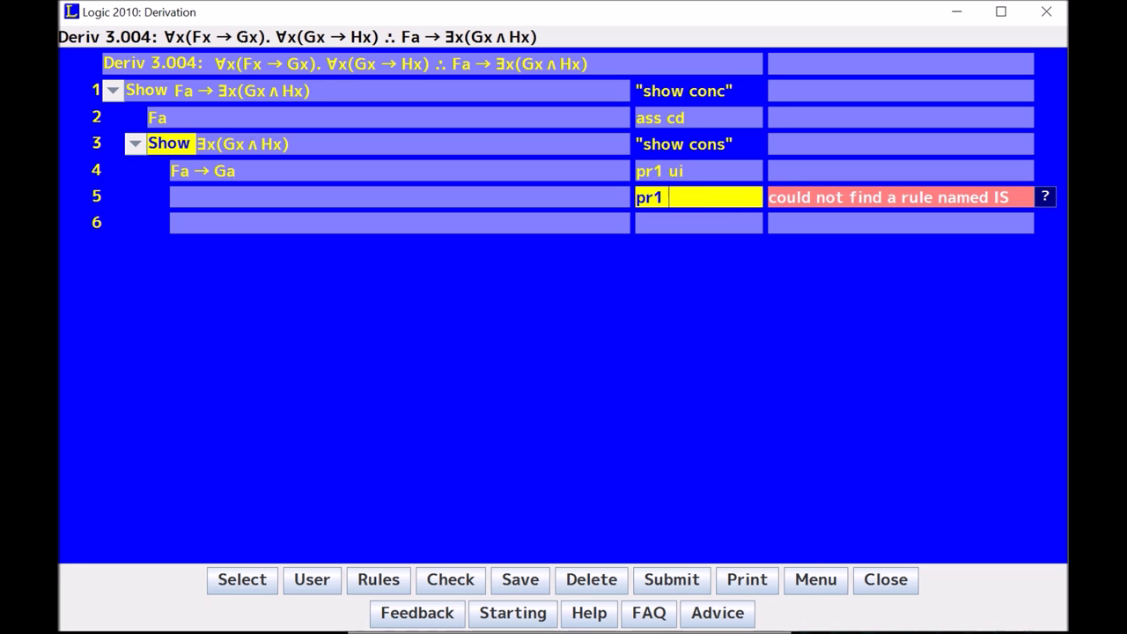
pyautogui.write('ui')
pyautogui.press('Return')
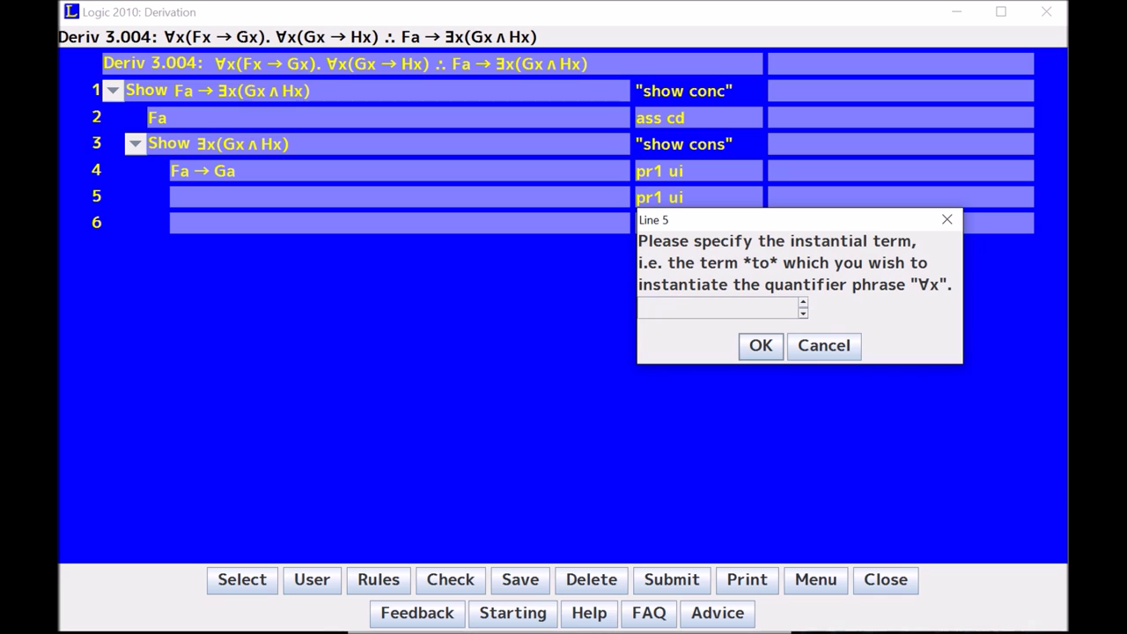
pyautogui.write('g')
pyautogui.press('Return')
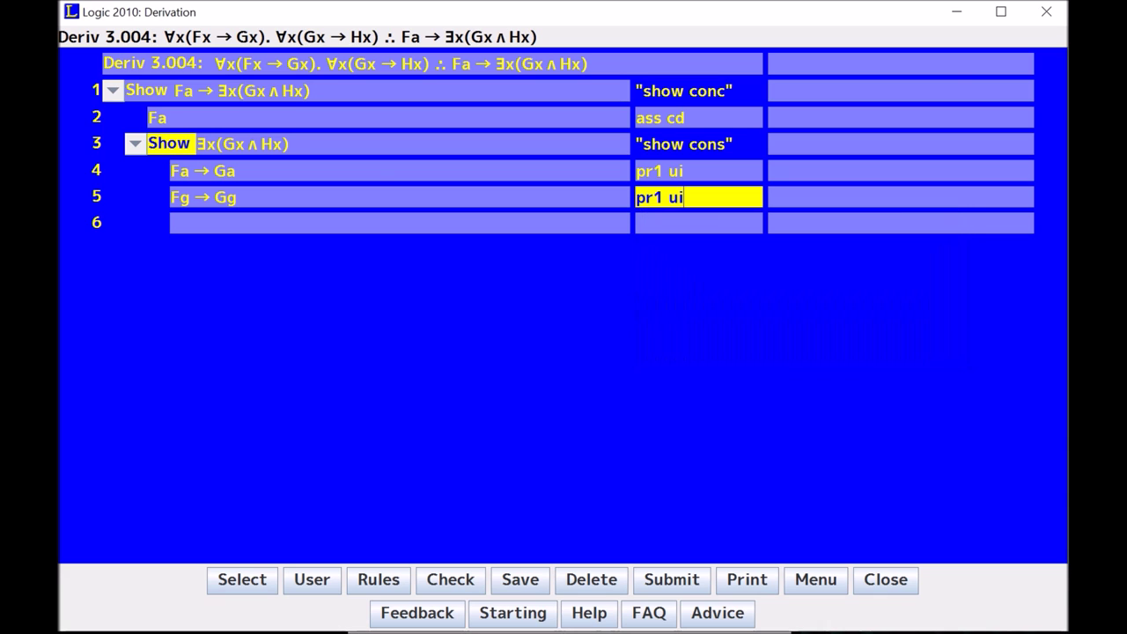
# Step: Delete the mistaken line 5 and enter pr2 ui as its justification instead
pyautogui.click(296, 198)
pyautogui.click(713, 196)
pyautogui.moveTo(696, 202); pyautogui.dragTo(622, 202)
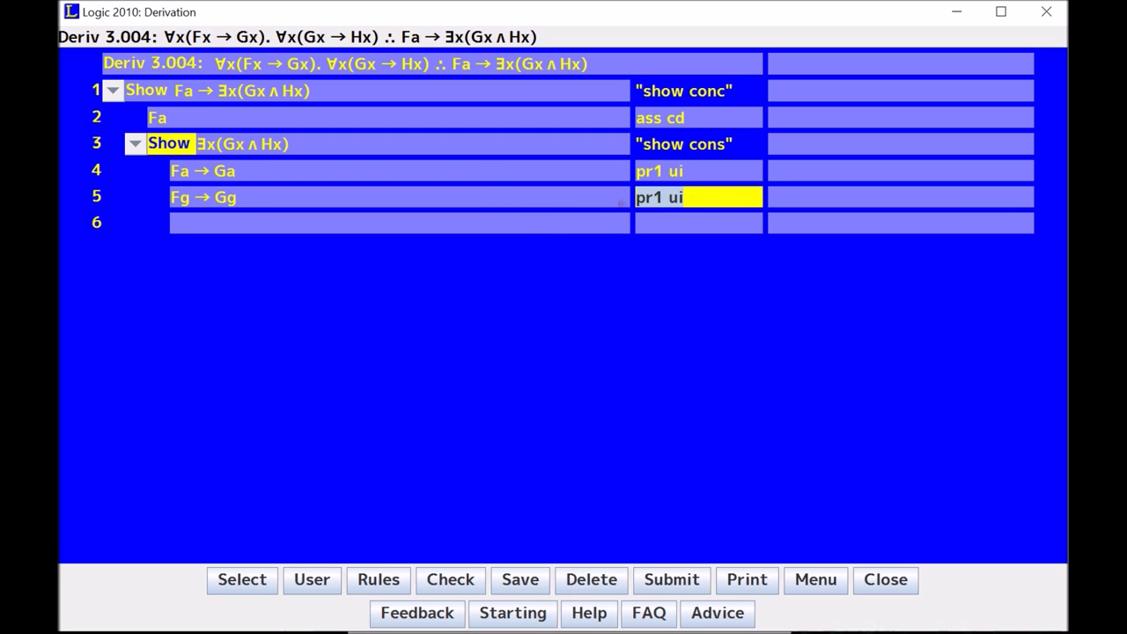
pyautogui.press('BackSpace')
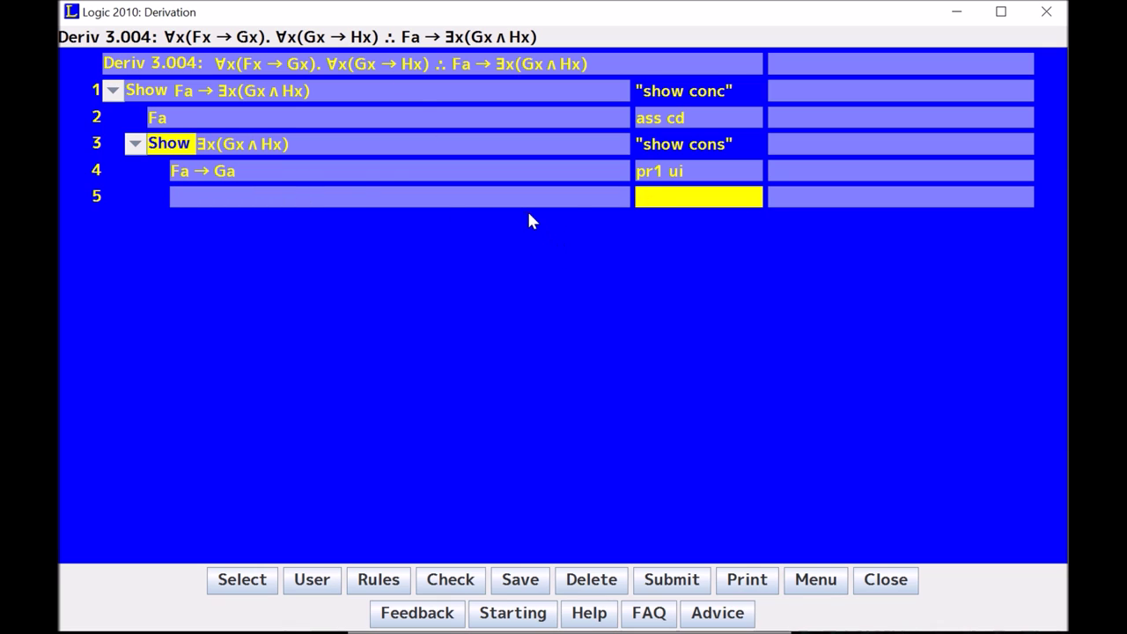
pyautogui.write('pr2 ui')
# Step: Derive Ga → Ha (pr2 ui, term a), Ga (2 4 mp) and Ha (5 6 mp)
pyautogui.press('Return')
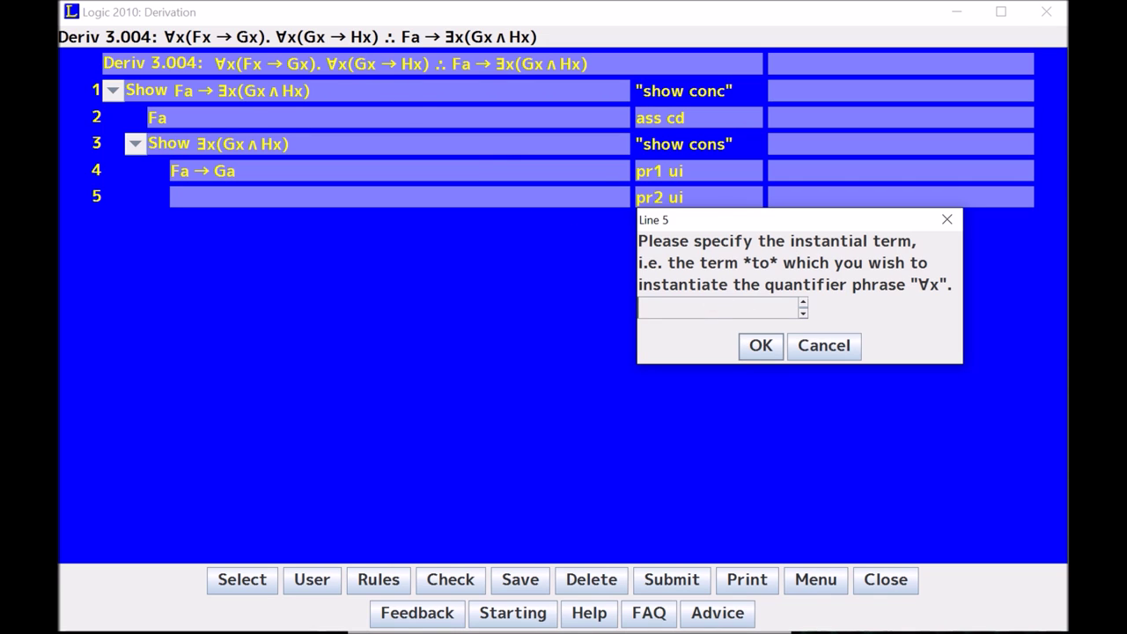
pyautogui.write('a')
pyautogui.press('Return')
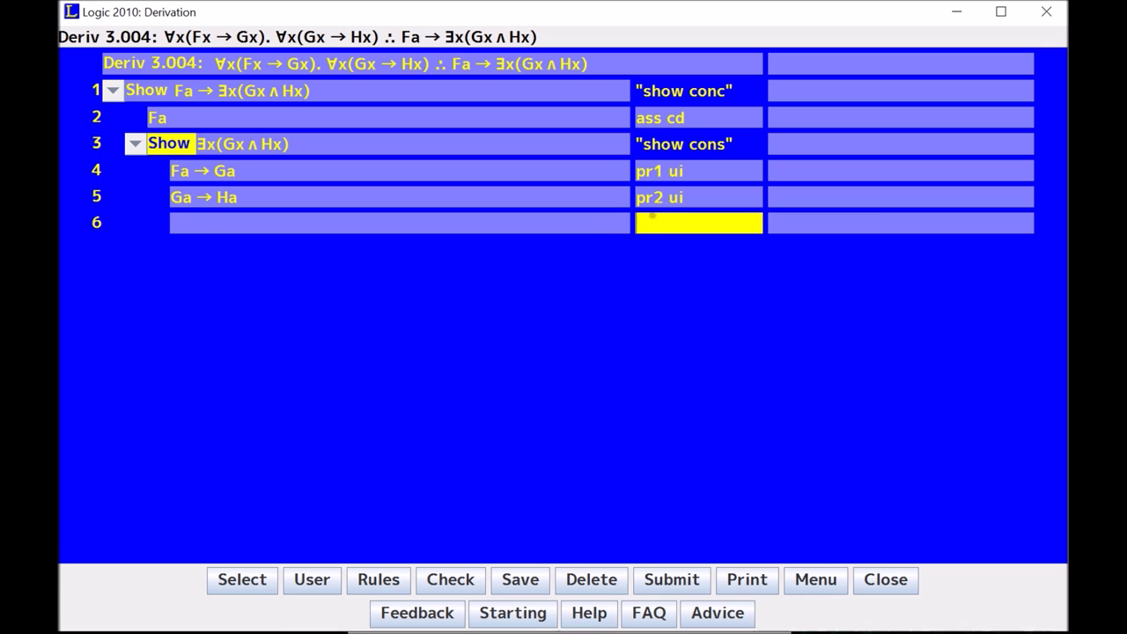
pyautogui.write('2 4 mp')
pyautogui.press('Return')
pyautogui.write('5')
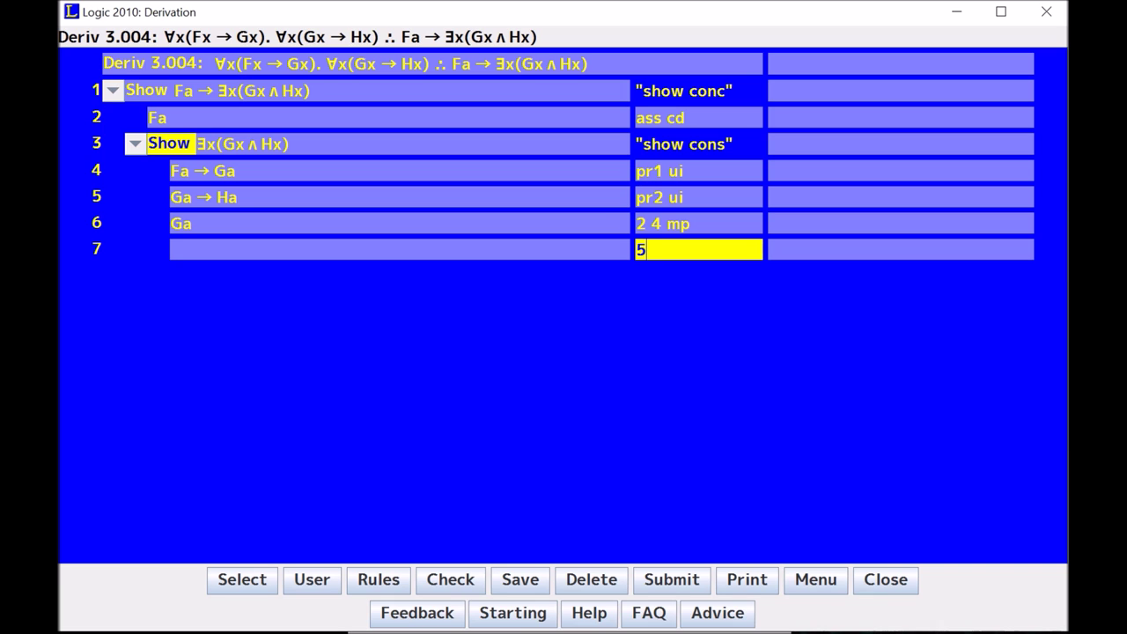
pyautogui.write(' 6 mp')
pyautogui.press('Return')
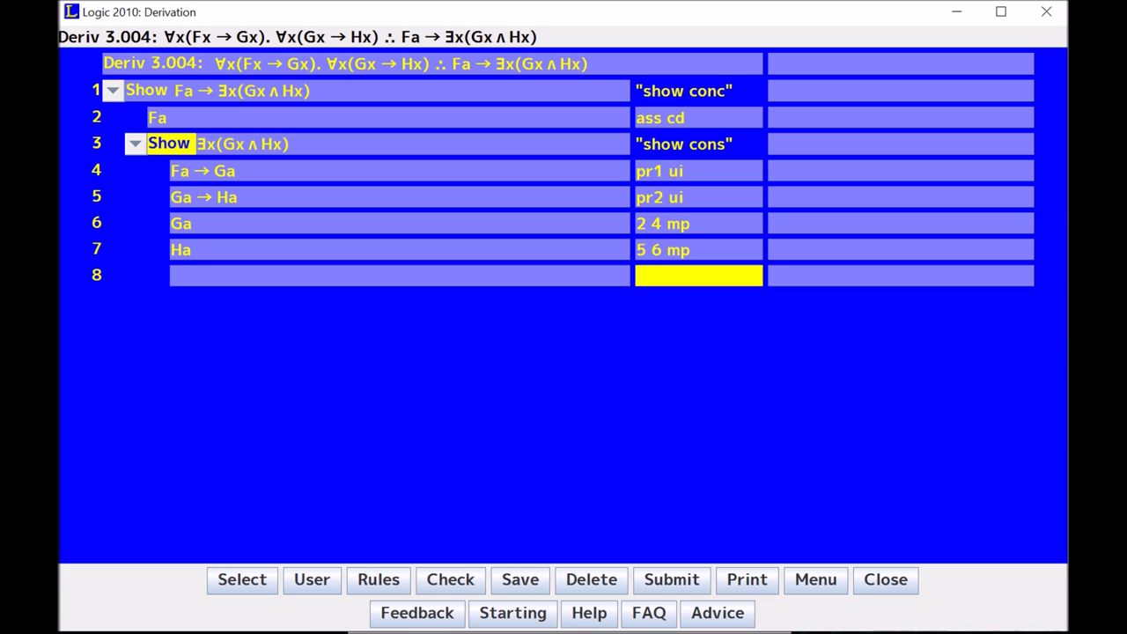
# Step: Adjoin lines 6 and 7 into Ga ∧ Ha on line 8 with 6 7 adj
pyautogui.click(180, 231)
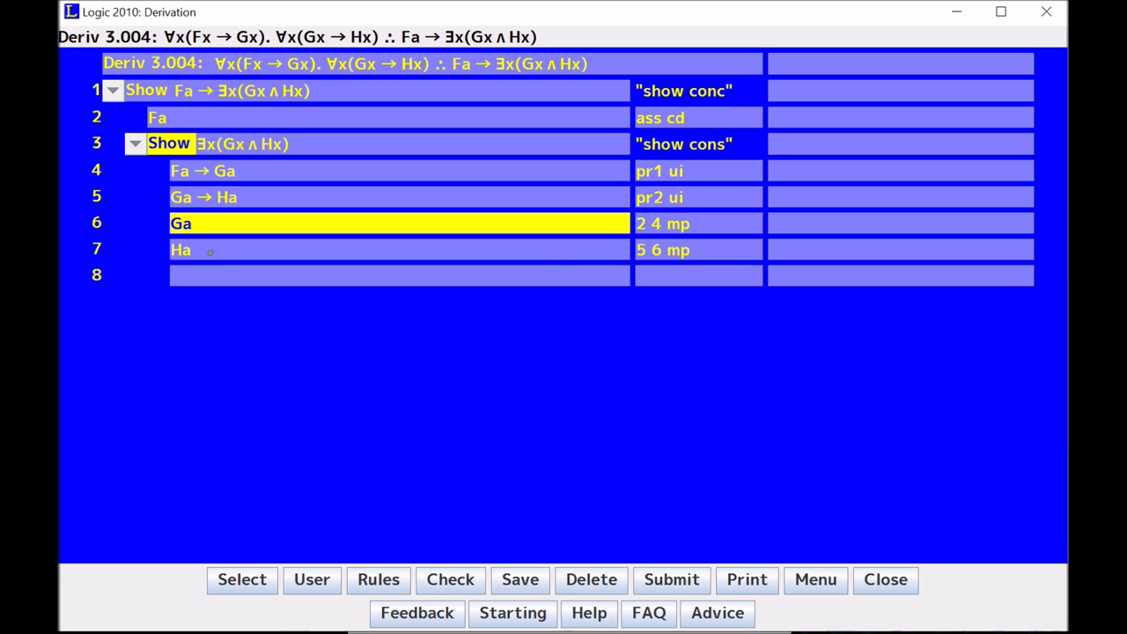
pyautogui.click(210, 252)
pyautogui.click(223, 148)
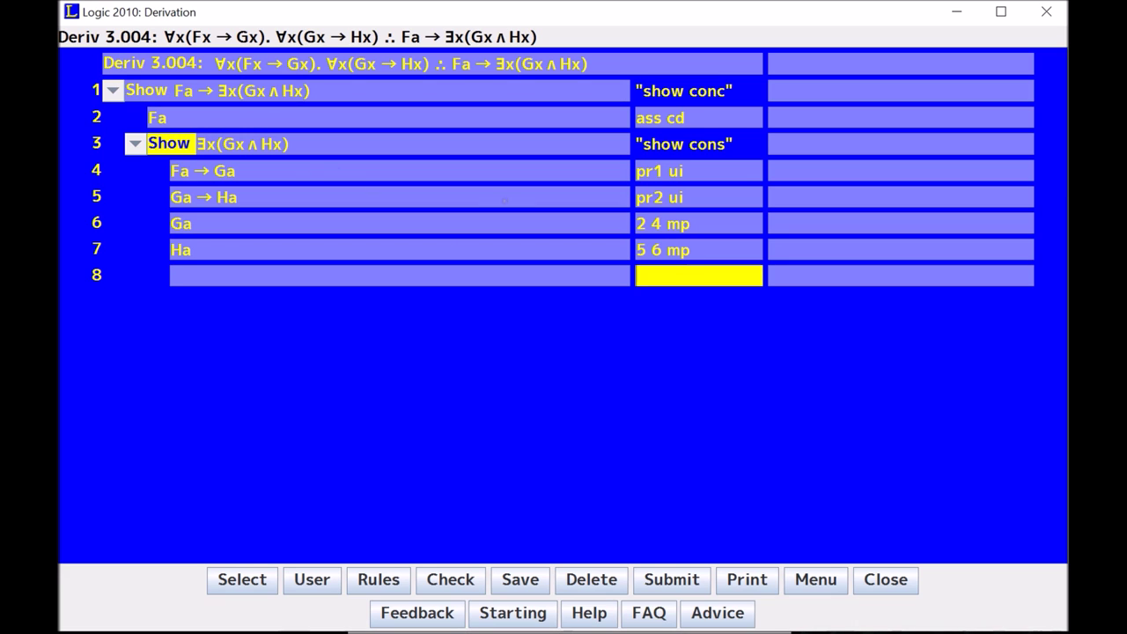
pyautogui.write('6 7 adj')
pyautogui.press('Return')
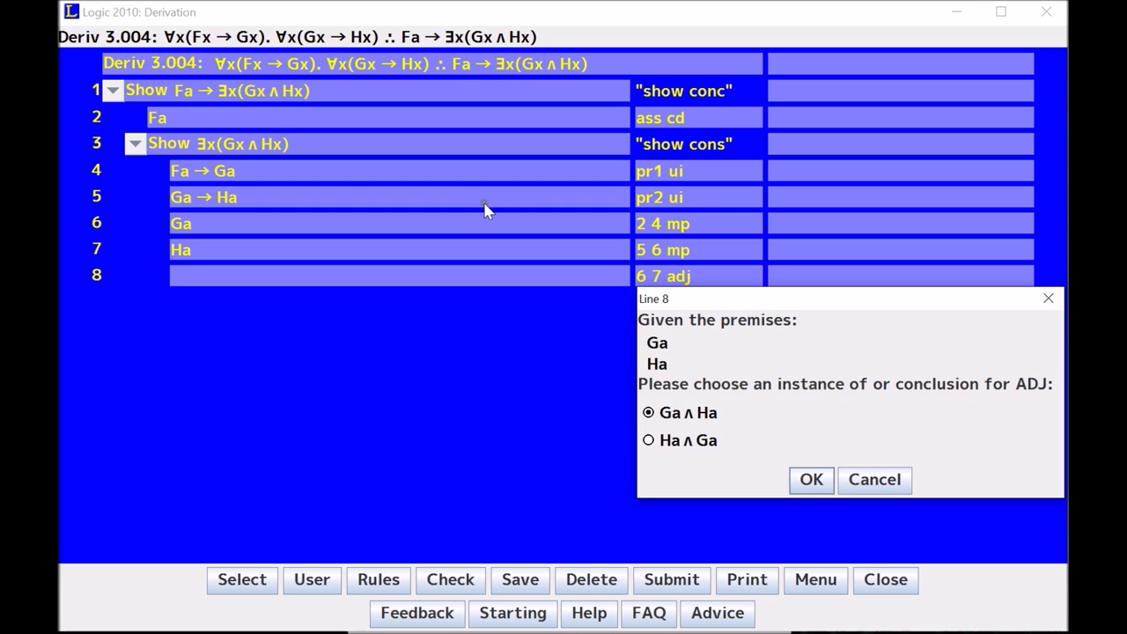
pyautogui.click(650, 438)
pyautogui.click(649, 414)
pyautogui.click(649, 440)
pyautogui.click(649, 413)
pyautogui.click(809, 482)
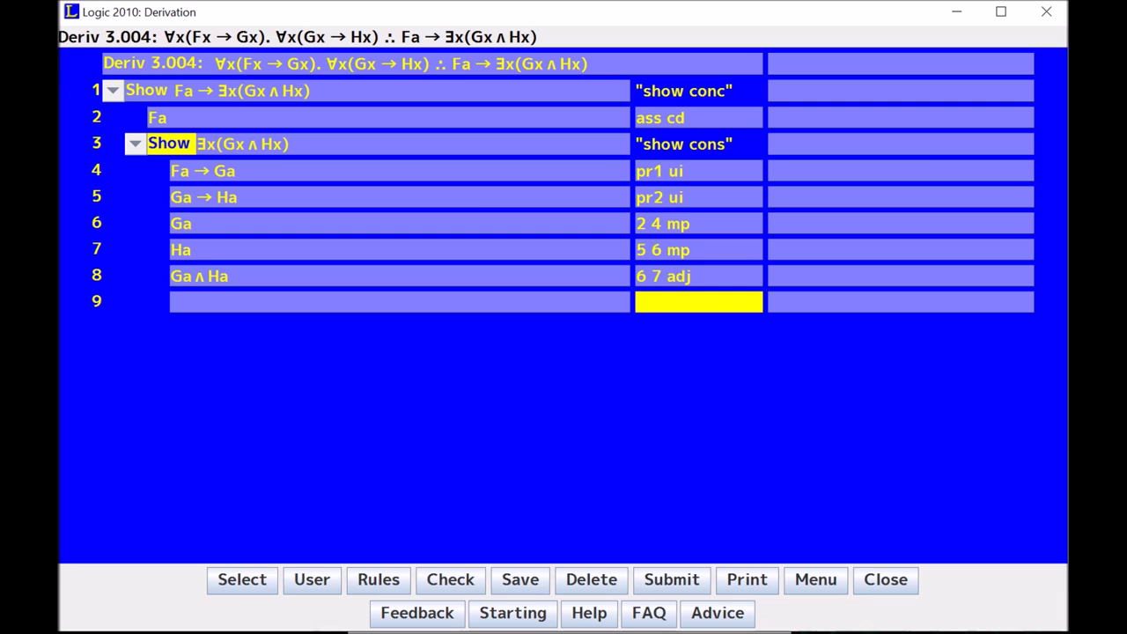
# Step: Derive ∃x(Gx ∧ Hx) on line 9 by 8 eg, generalizing both a's to x
pyautogui.write('8 eg')
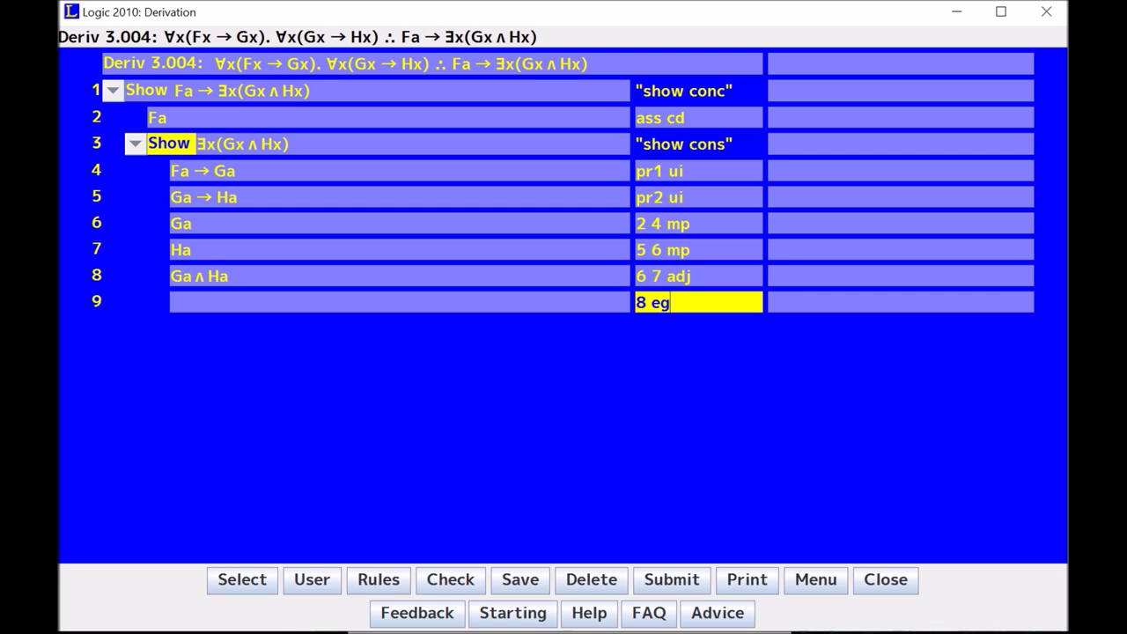
pyautogui.press('Return')
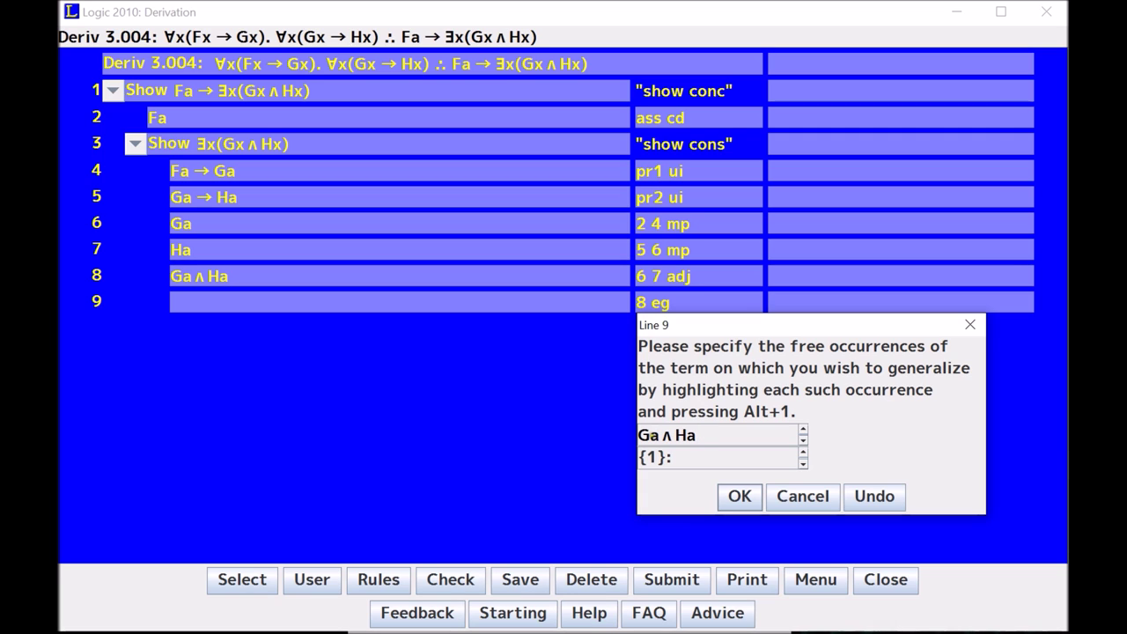
pyautogui.moveTo(654, 435); pyautogui.dragTo(661, 435)
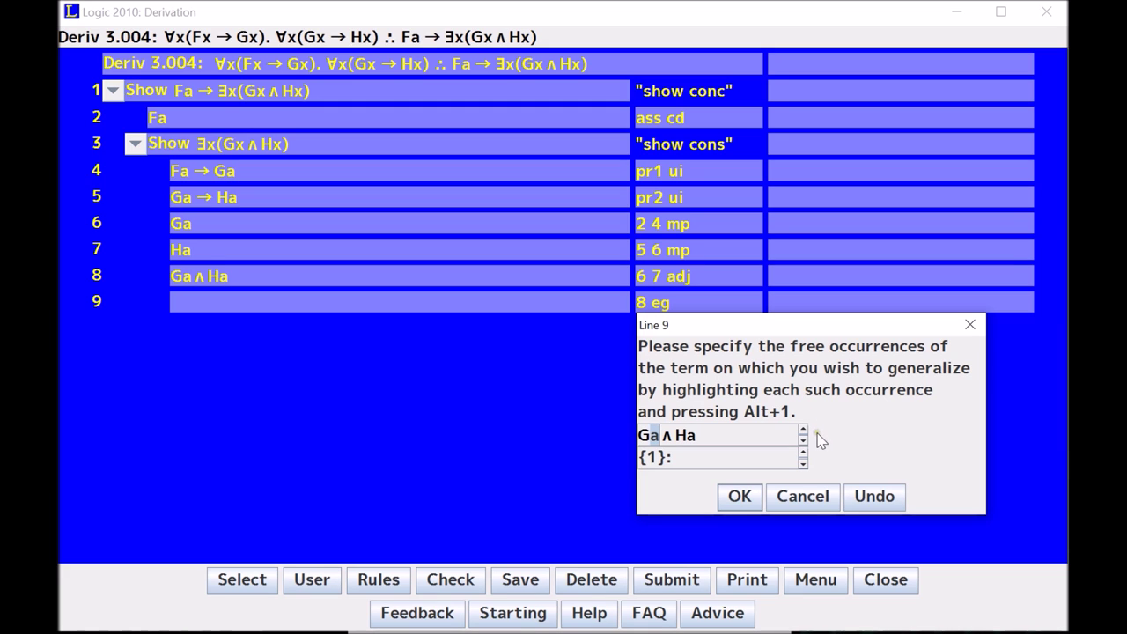
pyautogui.hotkey('alt', '1')
pyautogui.moveTo(702, 435); pyautogui.dragTo(716, 435)
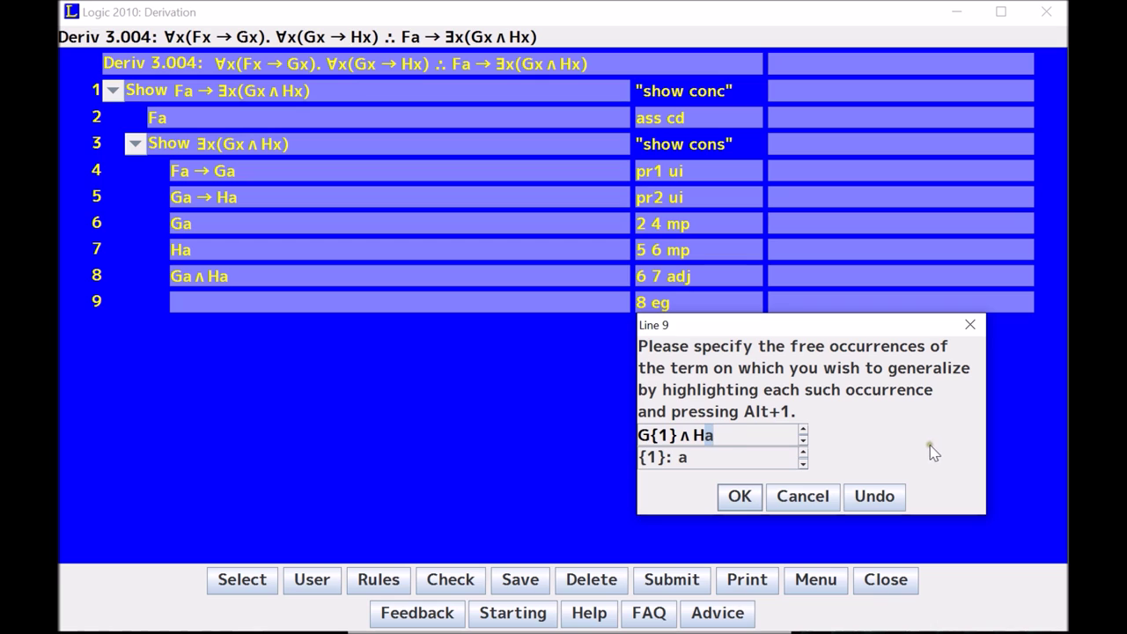
pyautogui.hotkey('alt', '1')
pyautogui.click(746, 500)
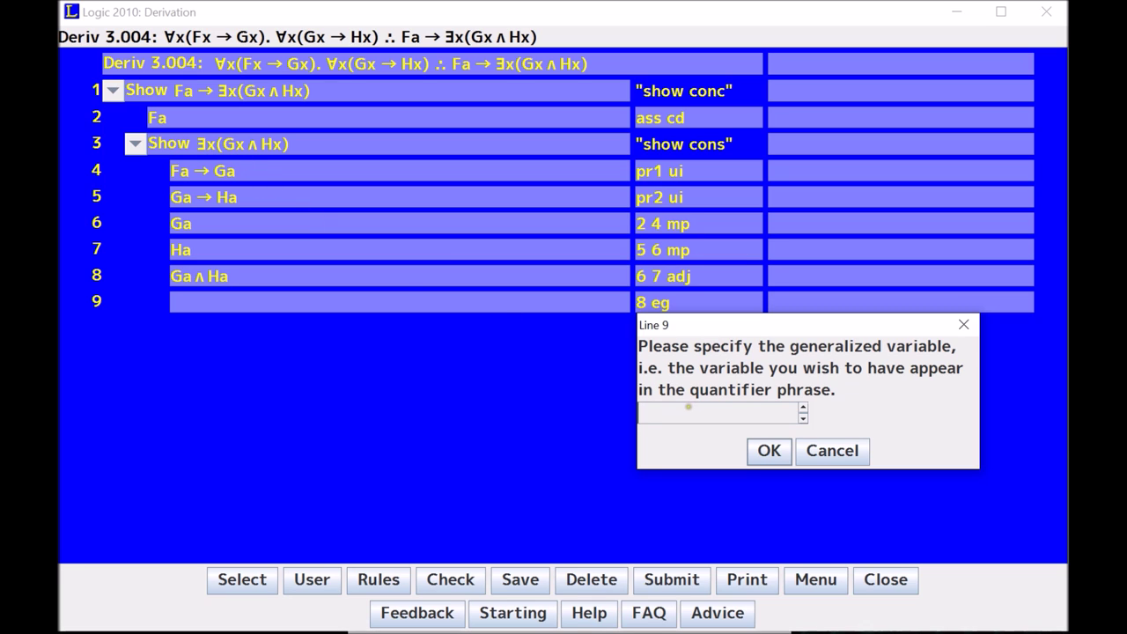
pyautogui.write('x')
pyautogui.click(766, 453)
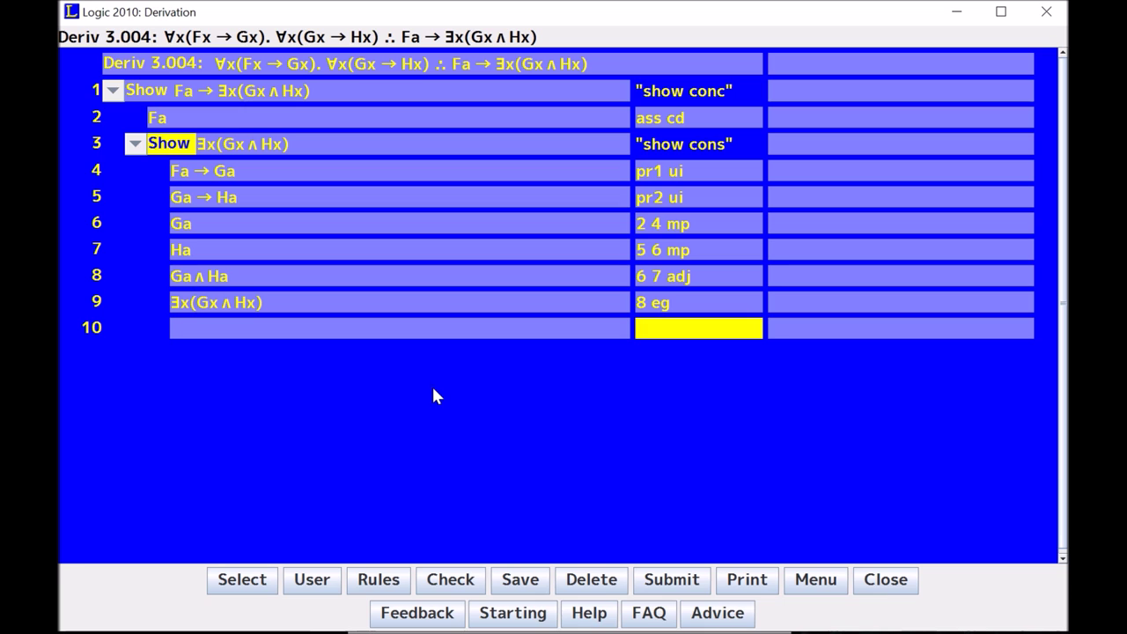
# Step: Derive ∃z(Gz ∧ Ha) on line 10 by 8 eg, generalizing only Ga's a to z
pyautogui.write('8 eg')
pyautogui.press('Return')
pyautogui.moveTo(649, 462); pyautogui.dragTo(660, 461)
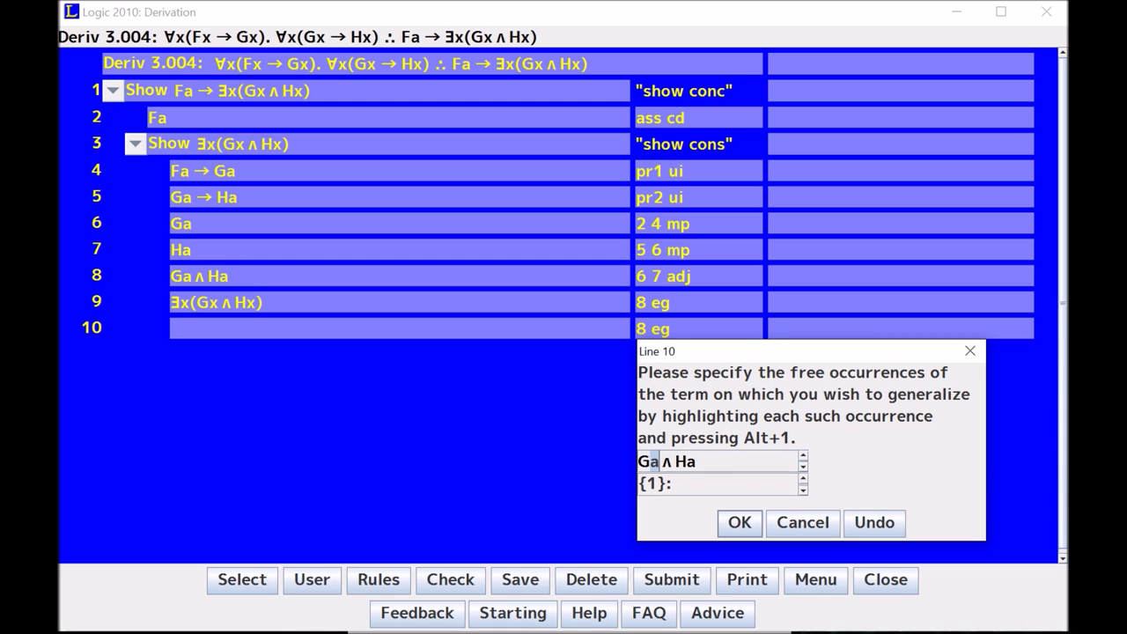
pyautogui.hotkey('alt', '1')
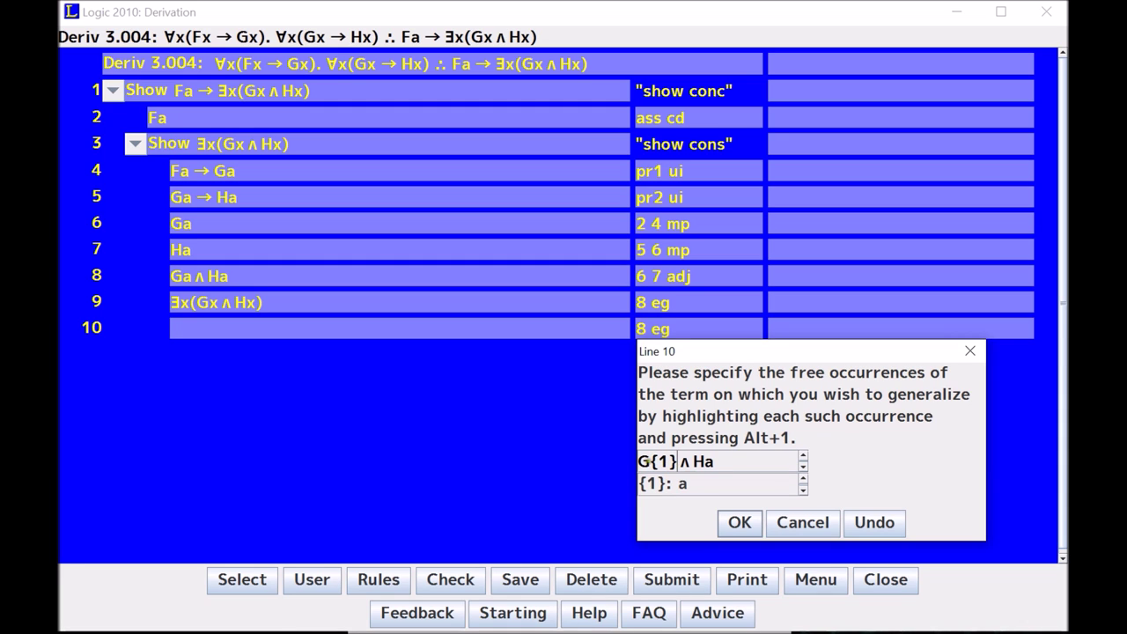
pyautogui.click(732, 531)
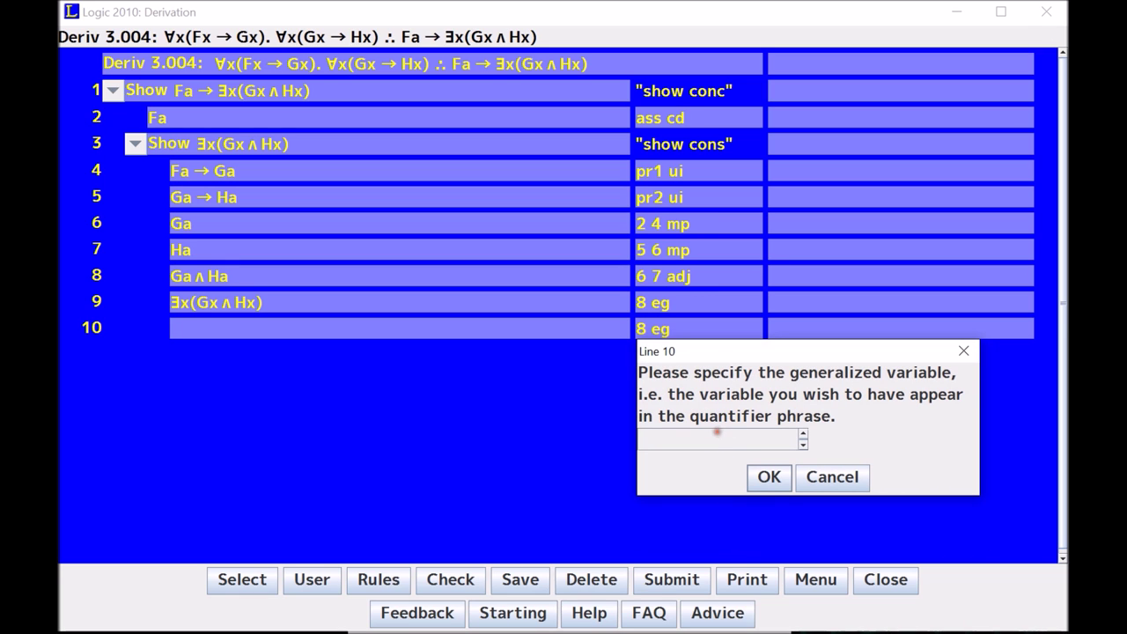
pyautogui.write('z')
pyautogui.press('Return')
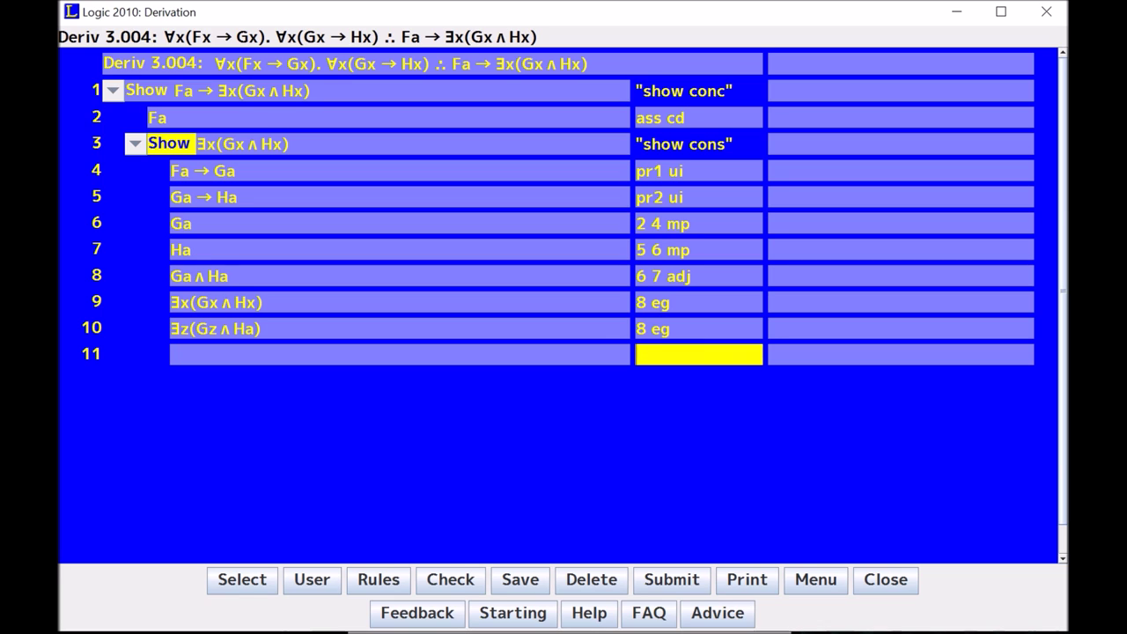
pyautogui.click(685, 336)
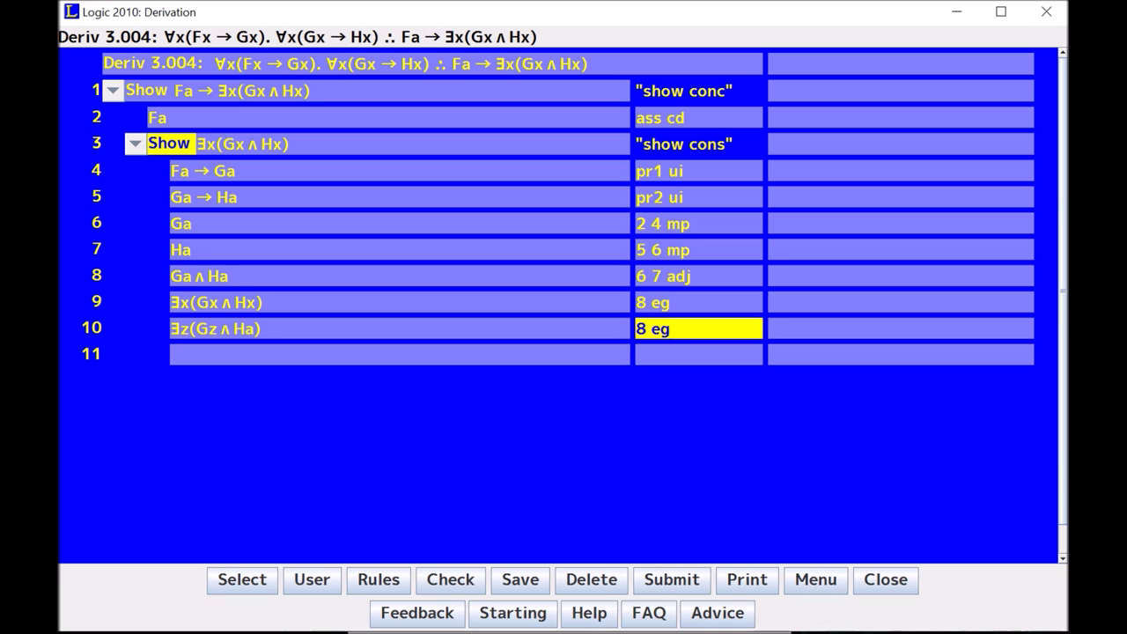
pyautogui.press('Return')
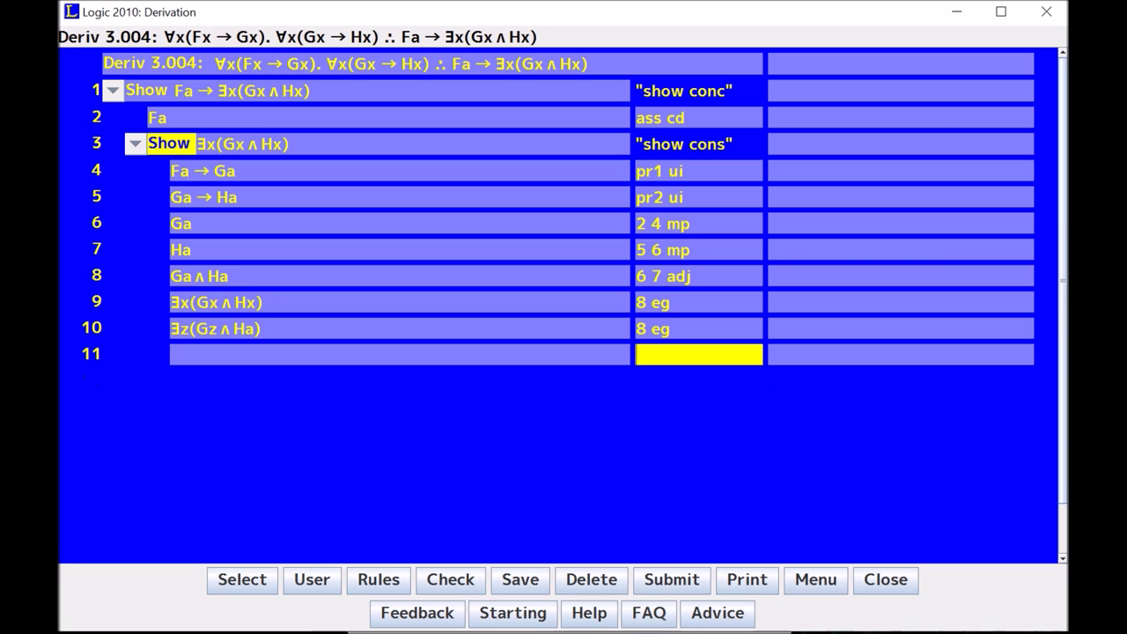
# Step: Delete line 10 and change line 9's justification to 8 eg dd
pyautogui.press('Up')
pyautogui.press('Delete')
pyautogui.press('Up')
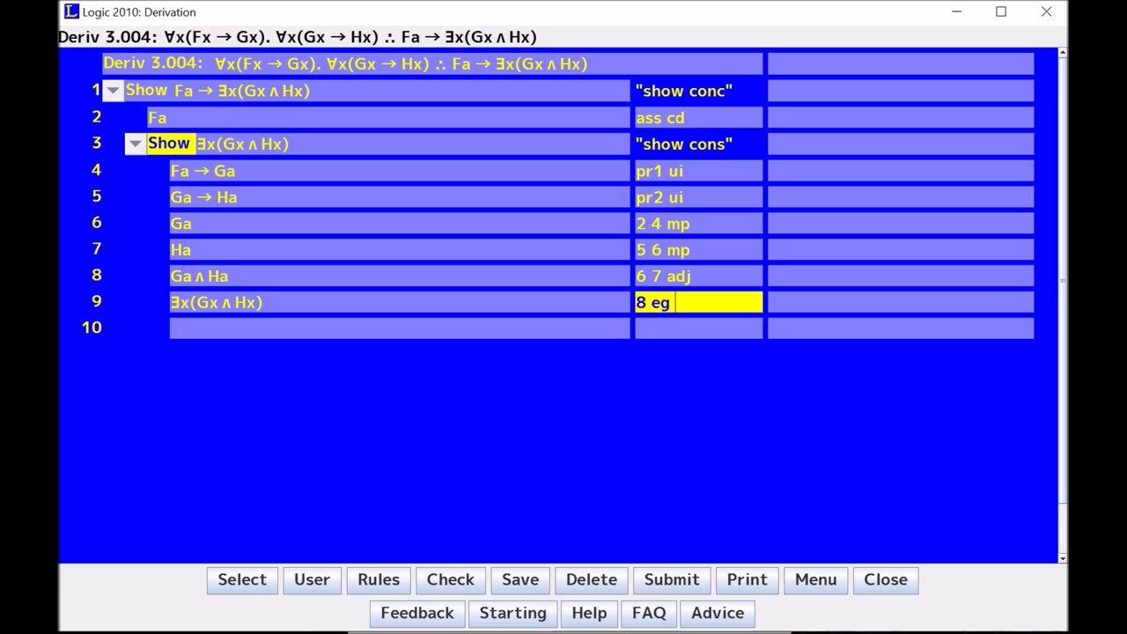
pyautogui.write('dd')
pyautogui.press('Return')
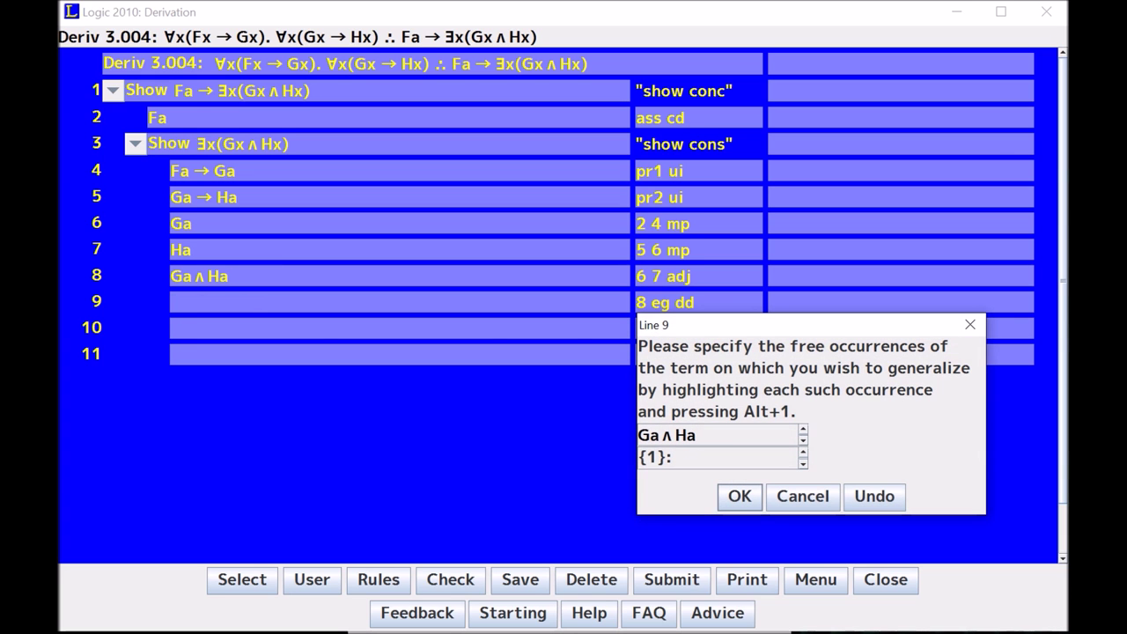
# Step: Redo line 9's generalization, marking both a occurrences and using variable x
pyautogui.click(741, 497)
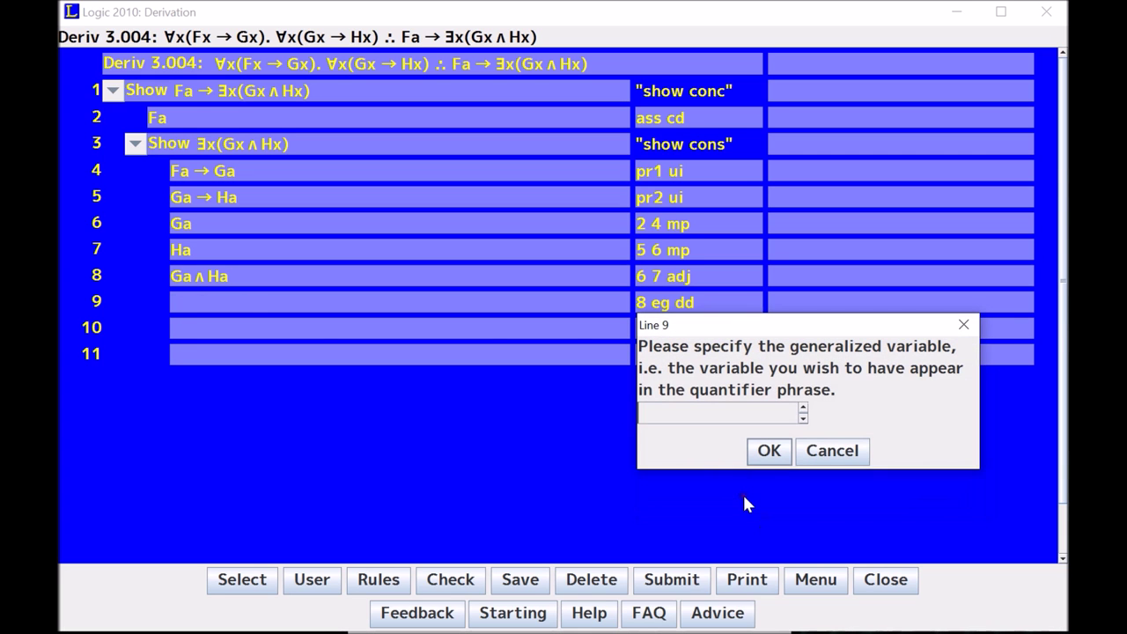
pyautogui.click(769, 450)
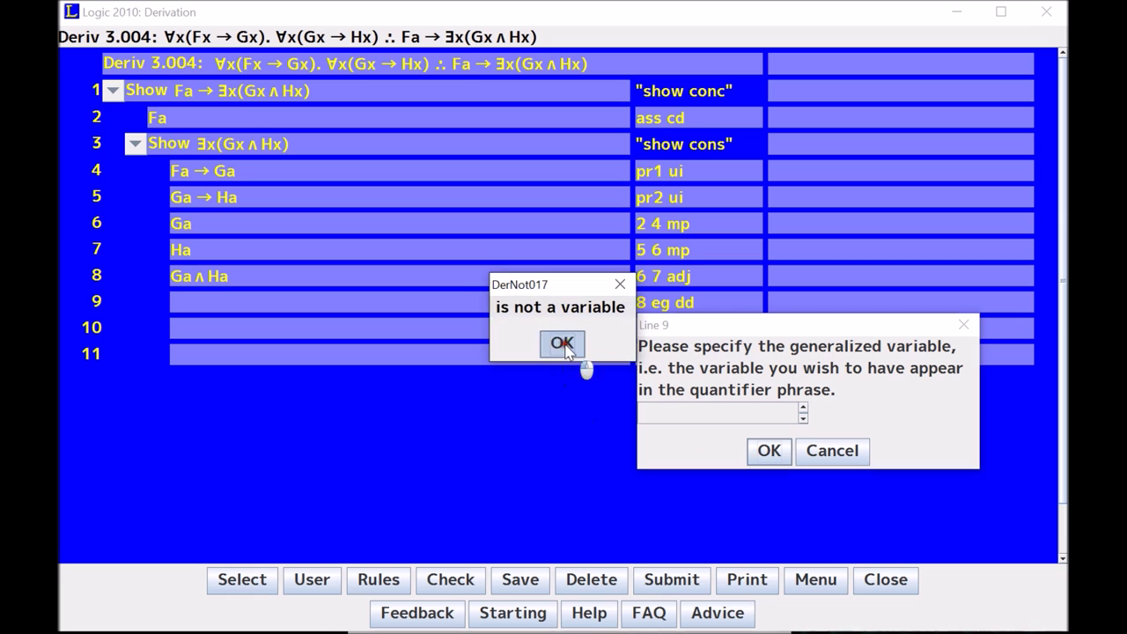
pyautogui.click(564, 347)
pyautogui.click(873, 450)
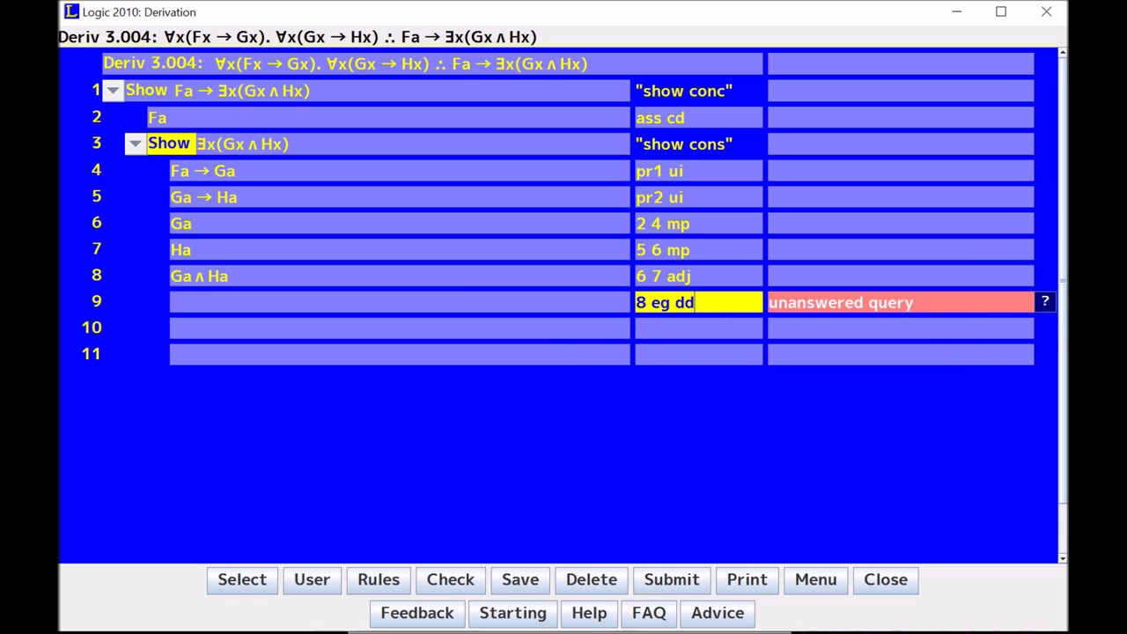
pyautogui.press('Return')
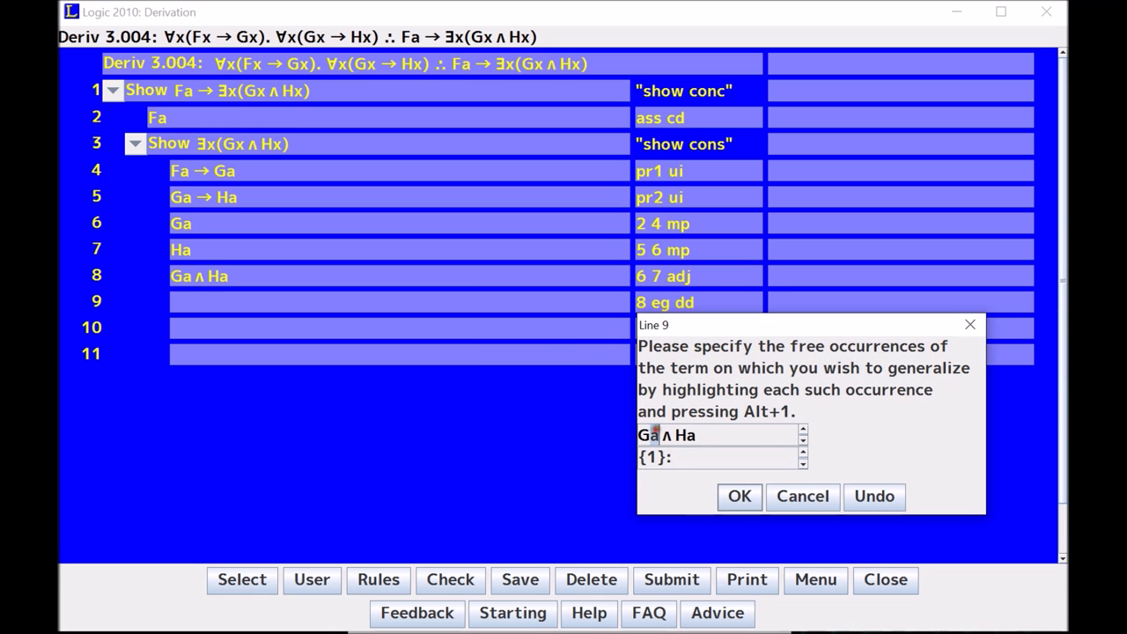
pyautogui.moveTo(650, 435); pyautogui.dragTo(713, 435)
pyautogui.hotkey('alt', '1')
pyautogui.hotkey('alt', '1')
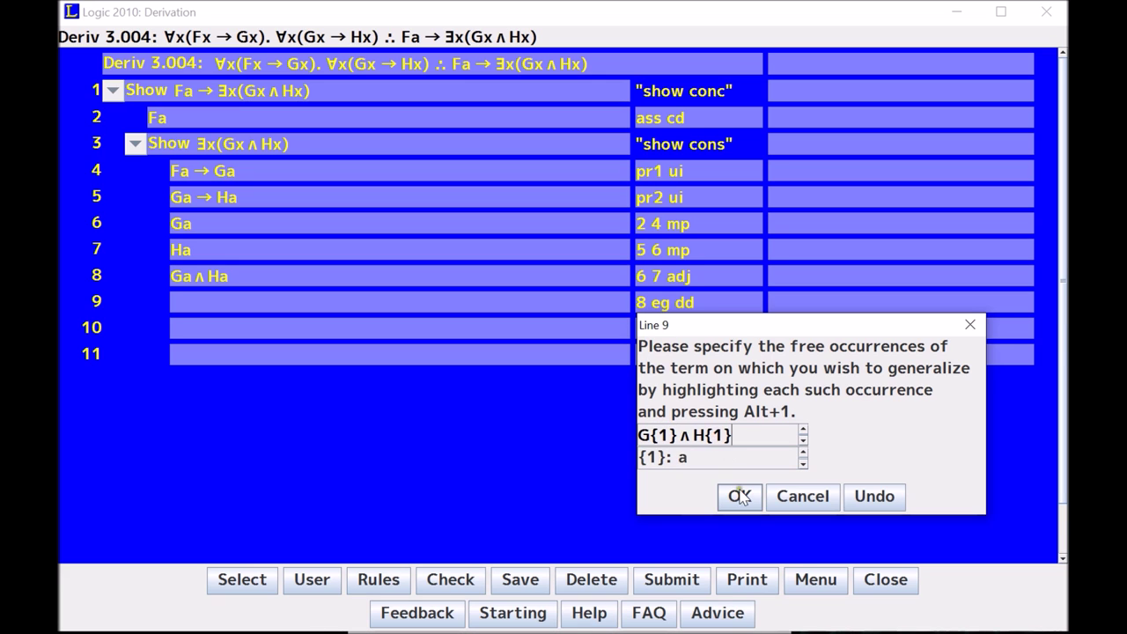
pyautogui.click(740, 494)
pyautogui.write('x')
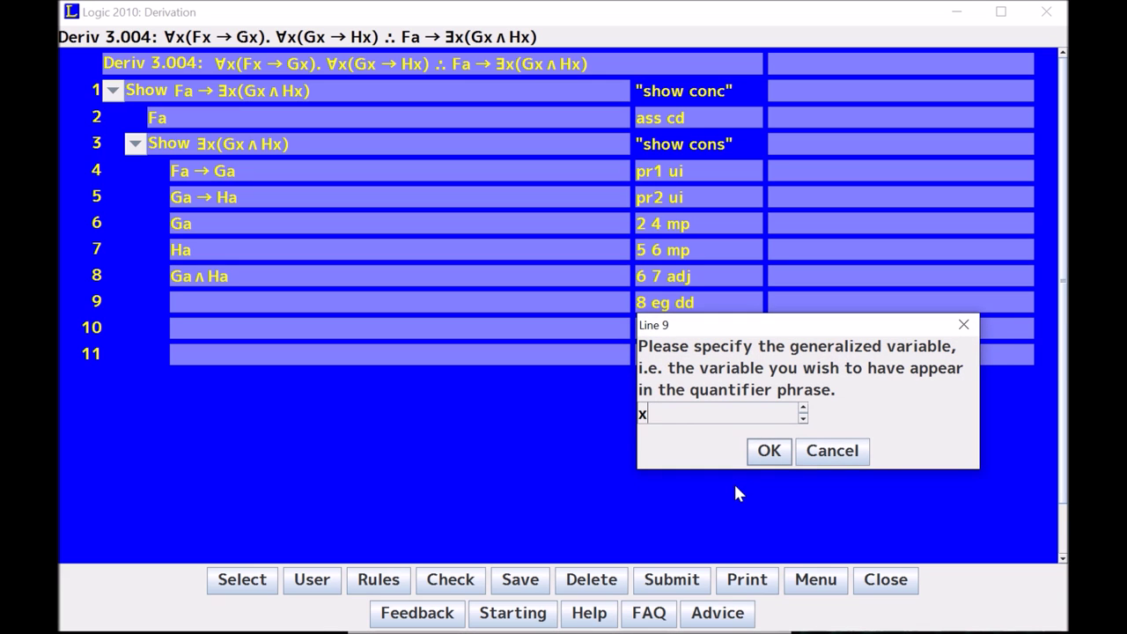
pyautogui.press('Return')
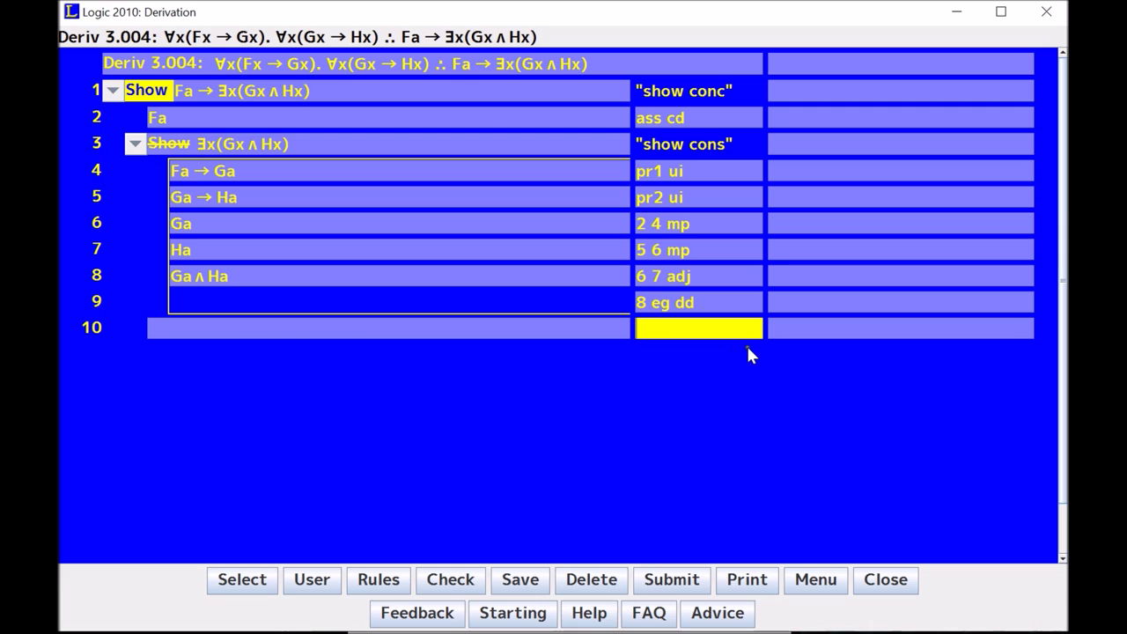
# Step: Close the outer box with 3 cd and check the derivation
pyautogui.write('3 cd')
pyautogui.press('Return')
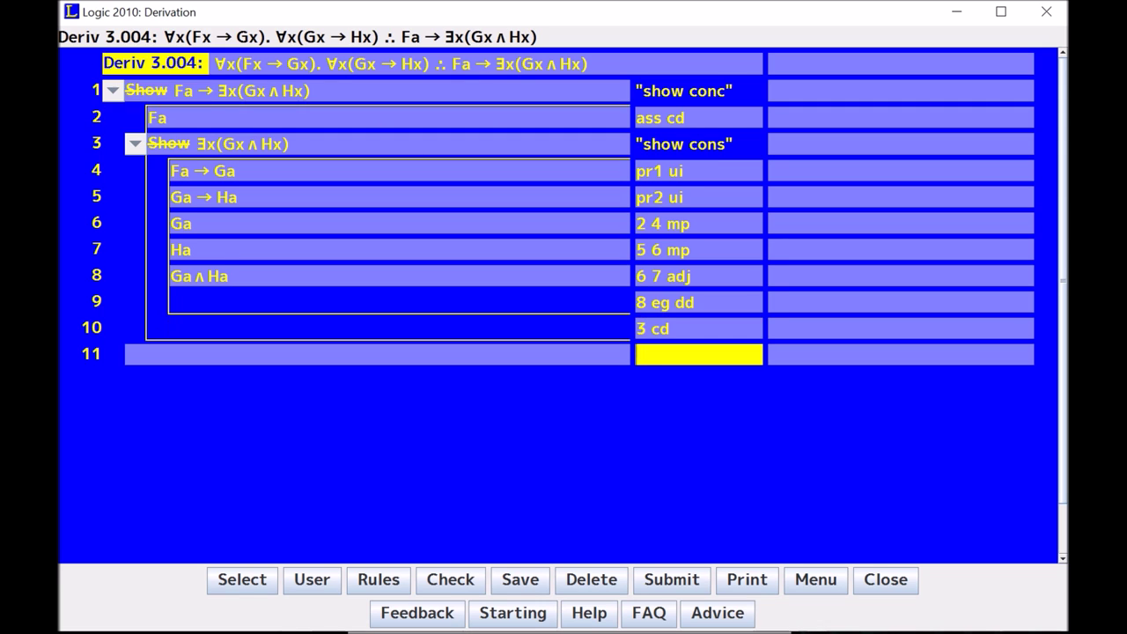
pyautogui.click(445, 581)
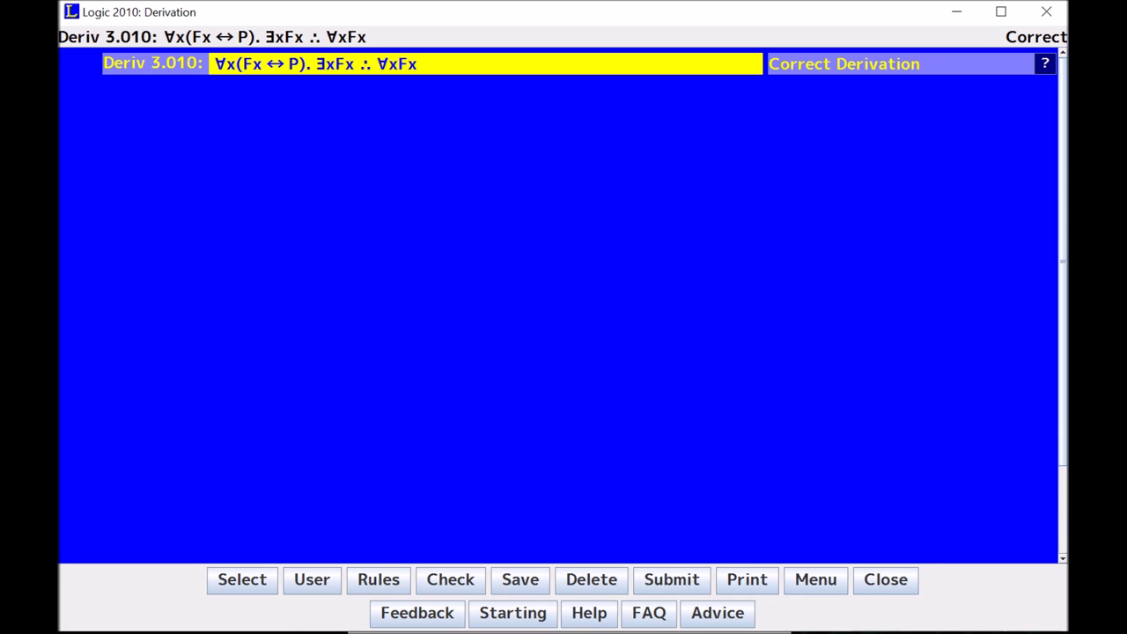
# Step: Add line 1, Show ∀xFx, justified as show conc in derivation 3.010
pyautogui.press('Return')
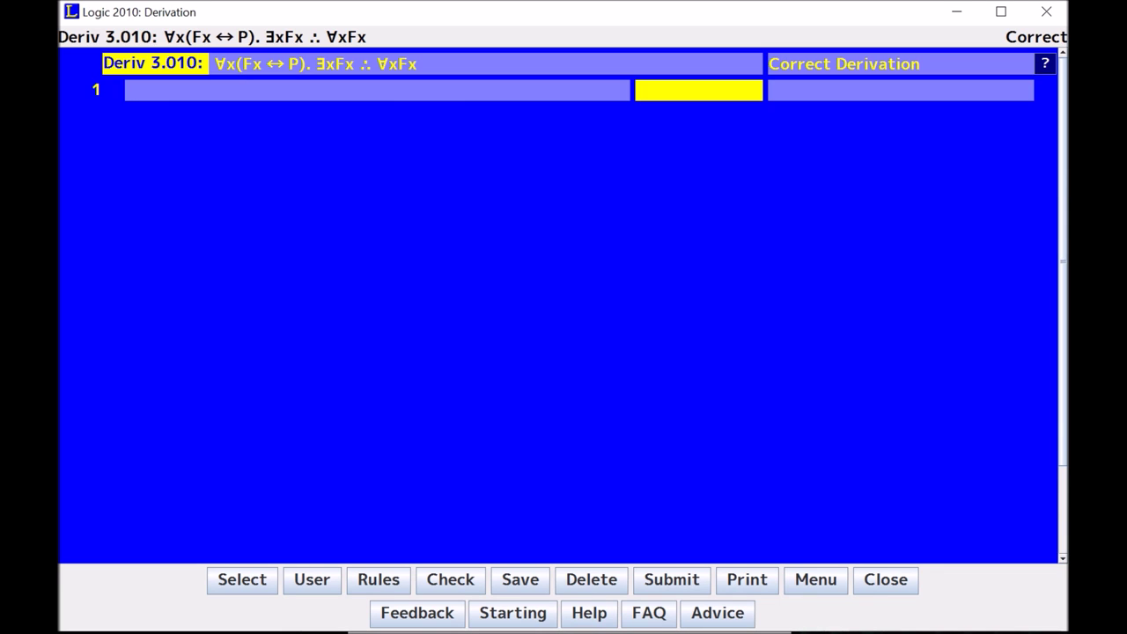
pyautogui.write('show conc')
pyautogui.press('Return')
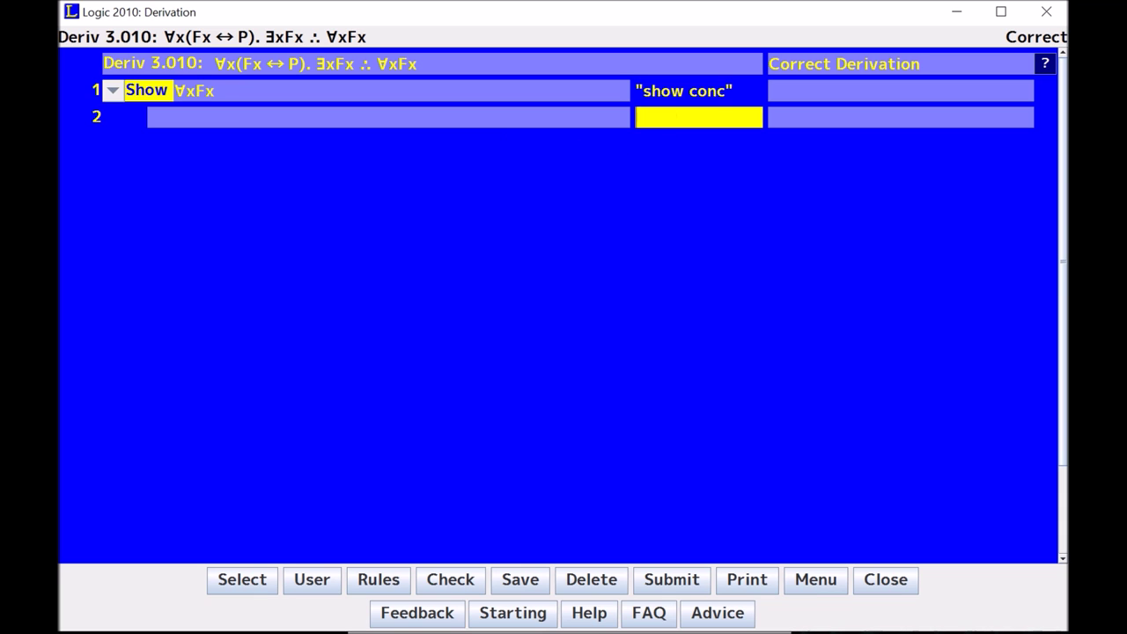
pyautogui.rightClick(672, 115)
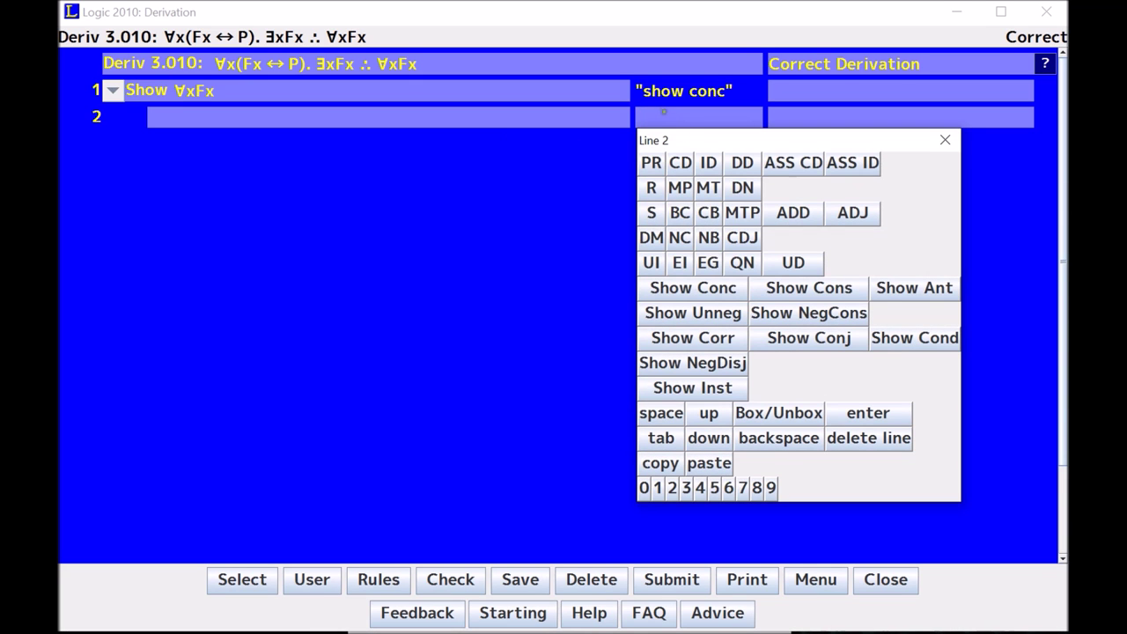
pyautogui.click(676, 389)
pyautogui.click(943, 170)
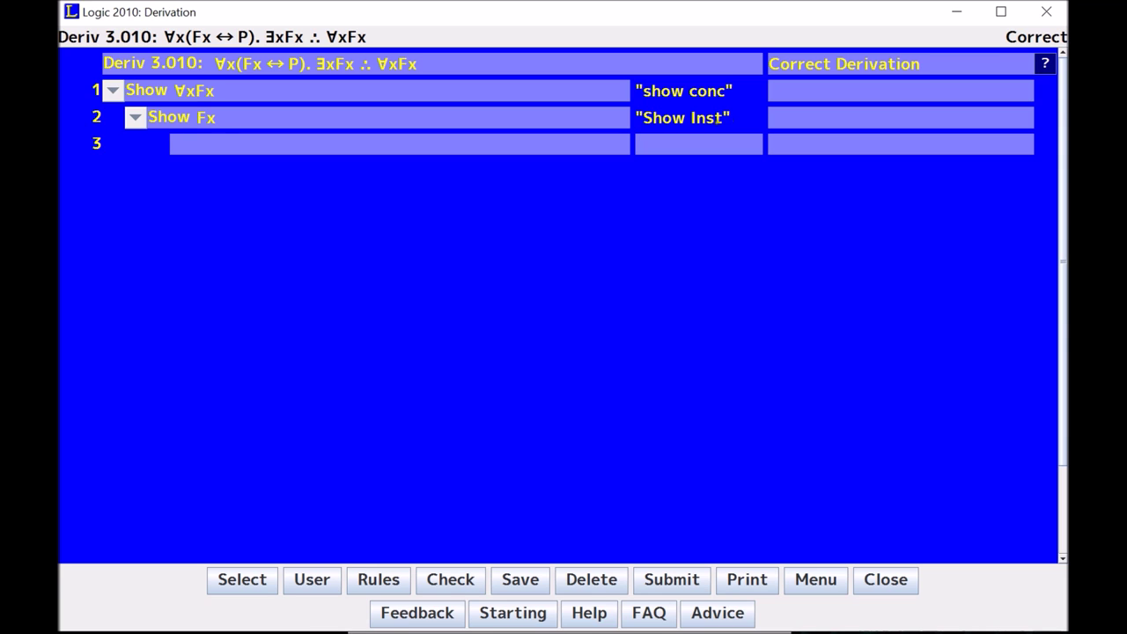
pyautogui.press('BackSpace')
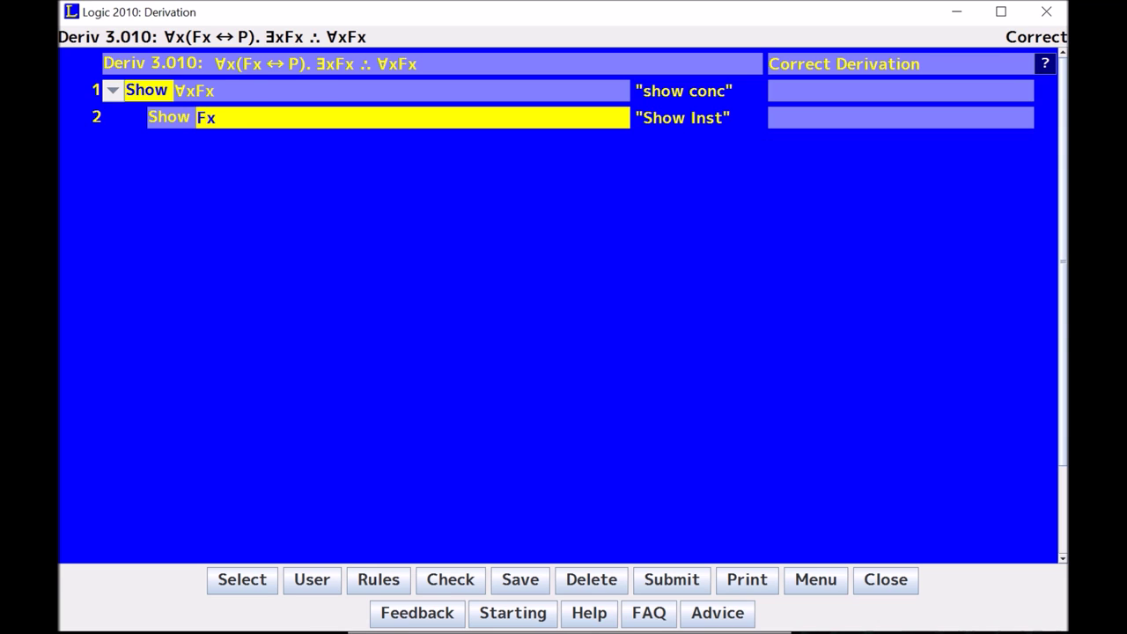
pyautogui.press('BackSpace')
pyautogui.press('Return')
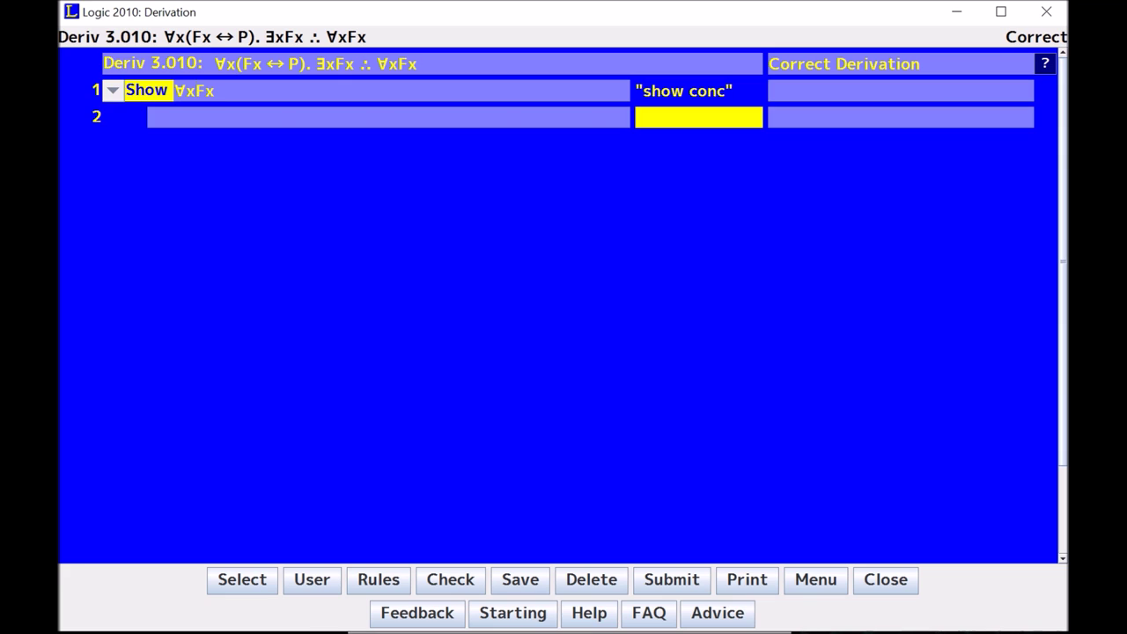
# Step: Enter Show Fx on line 2, building Fx from the symbol keyboard's F and x
pyautogui.click(468, 118)
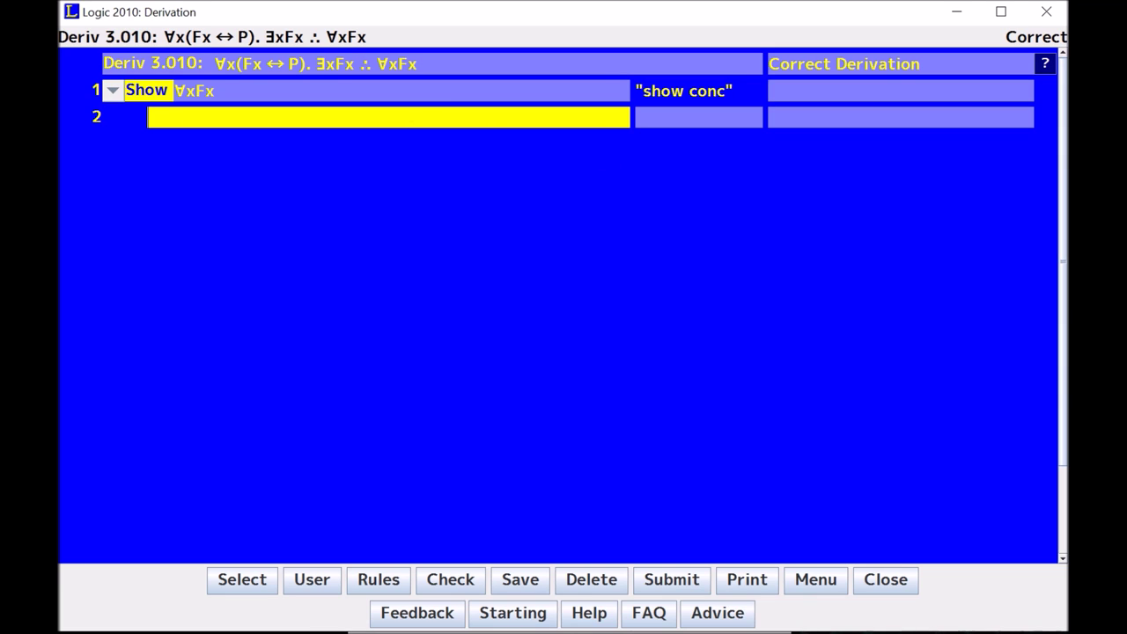
pyautogui.write('Show')
pyautogui.click(406, 123)
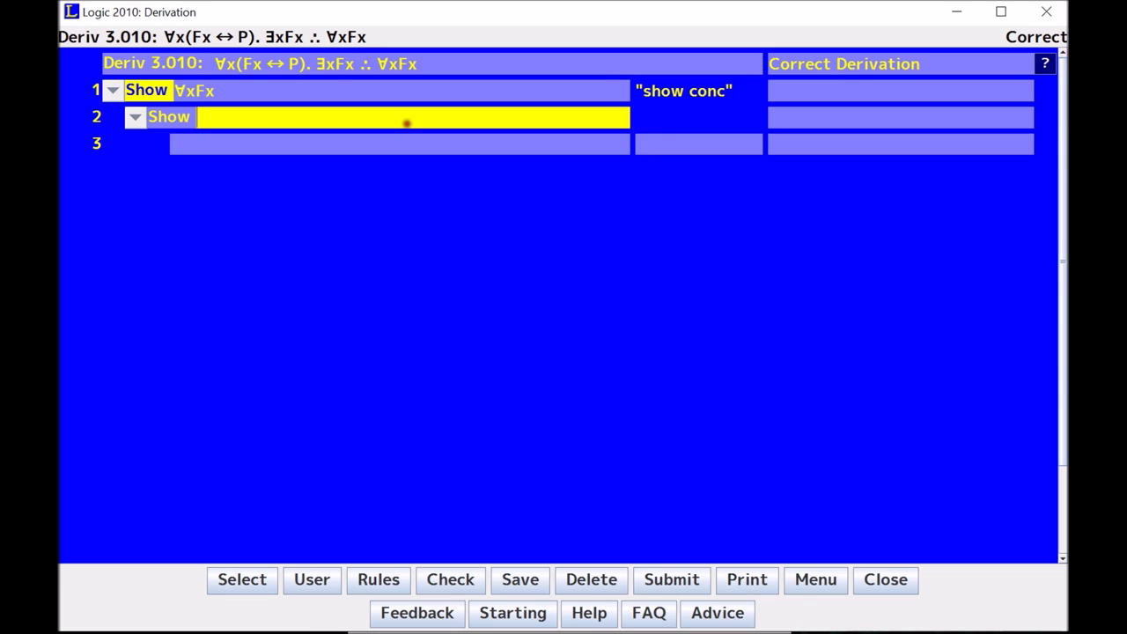
pyautogui.write('Fx')
pyautogui.press('BackSpace')
pyautogui.write('v')
pyautogui.press('BackSpace')
pyautogui.press('BackSpace')
pyautogui.rightClick(405, 123)
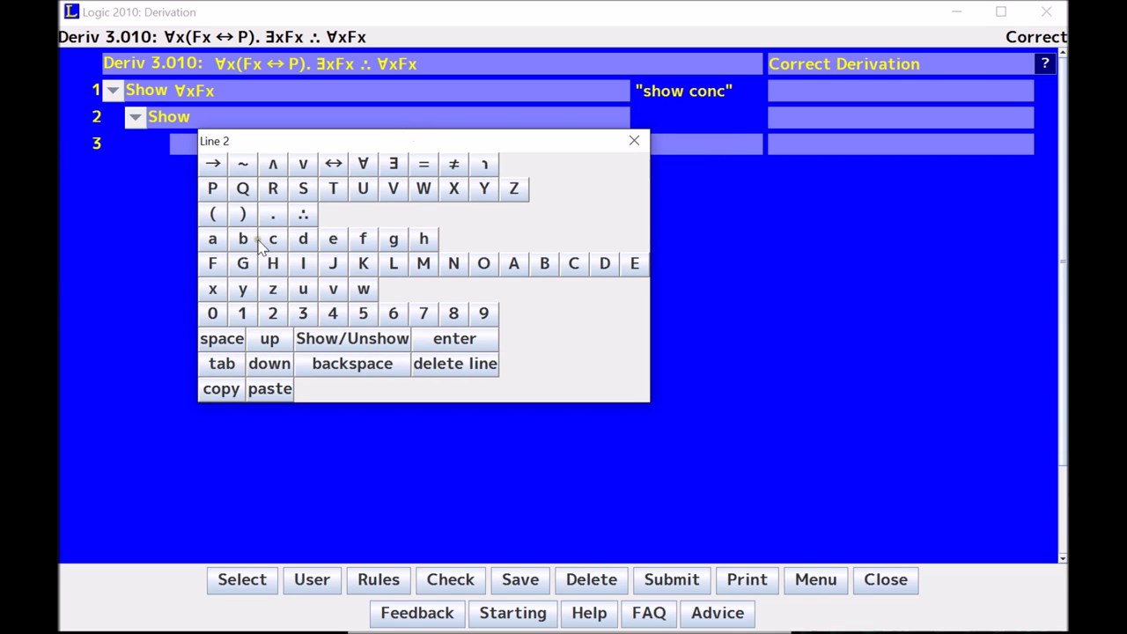
pyautogui.click(213, 263)
pyautogui.click(212, 289)
pyautogui.click(476, 339)
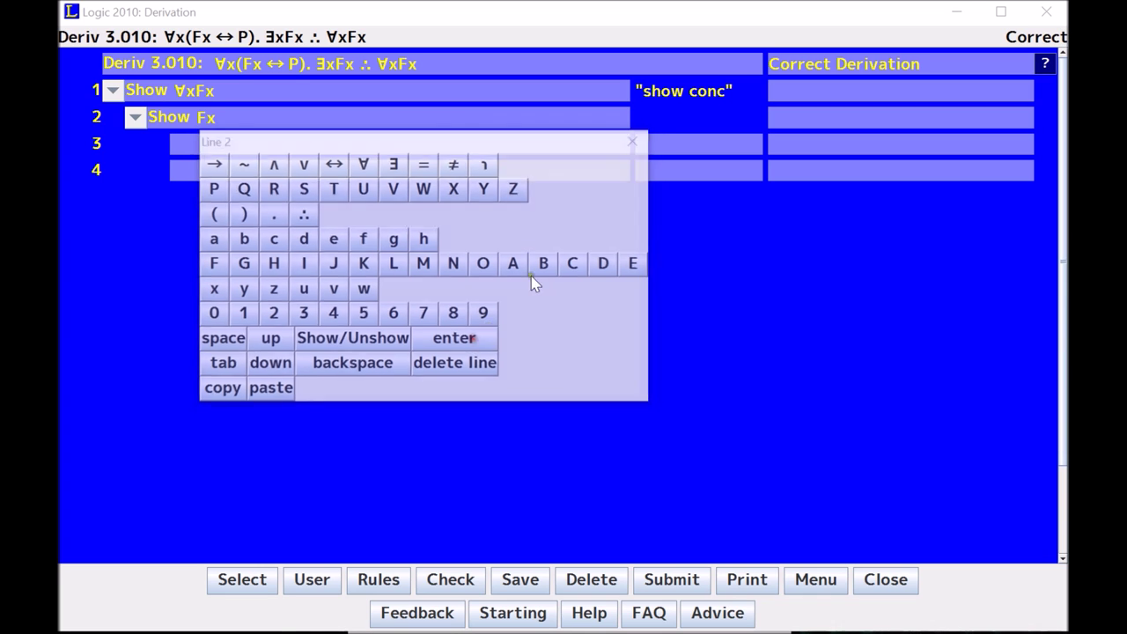
pyautogui.click(634, 140)
pyautogui.click(669, 146)
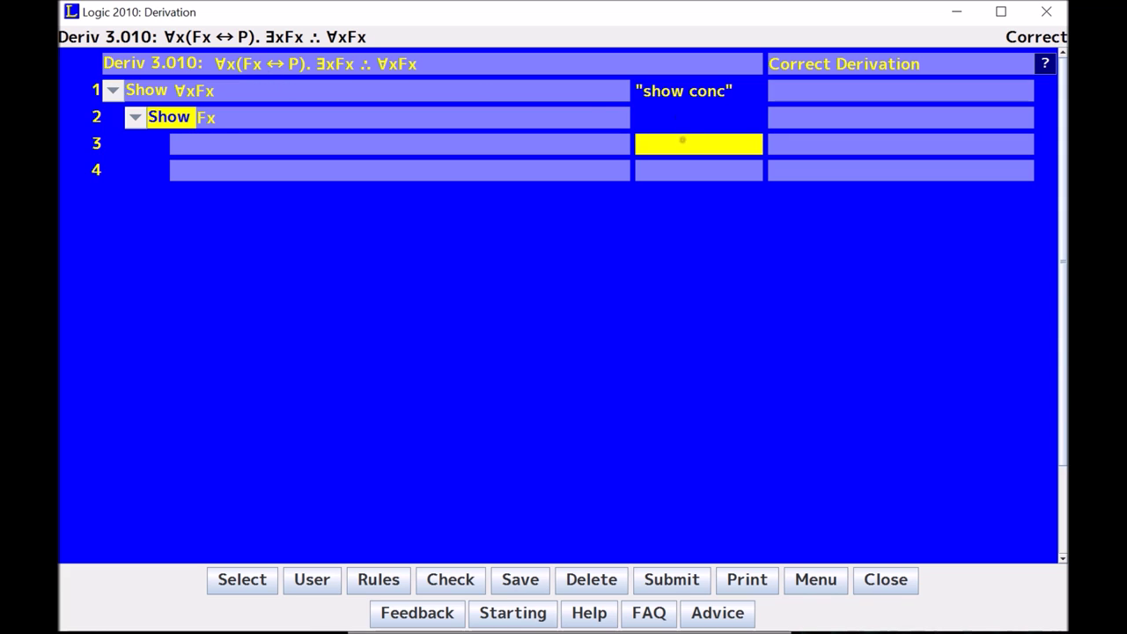
# Step: Justify line 3 as pr2 ei, correcting p2 to pr2, with instantial variable i
pyautogui.write('p2 ei')
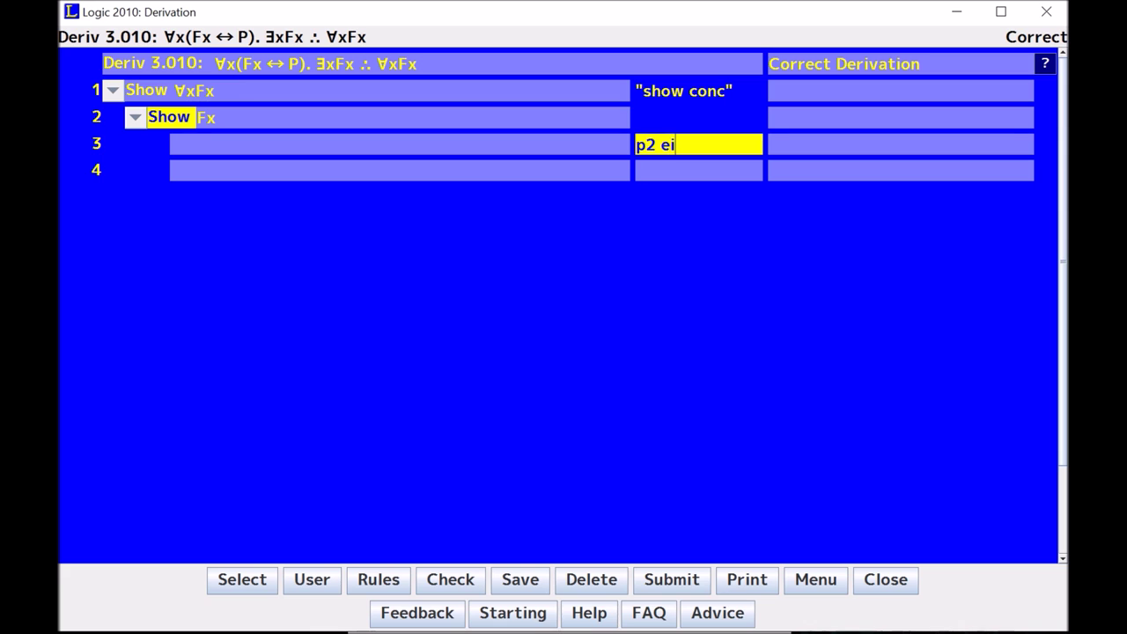
pyautogui.press('Return')
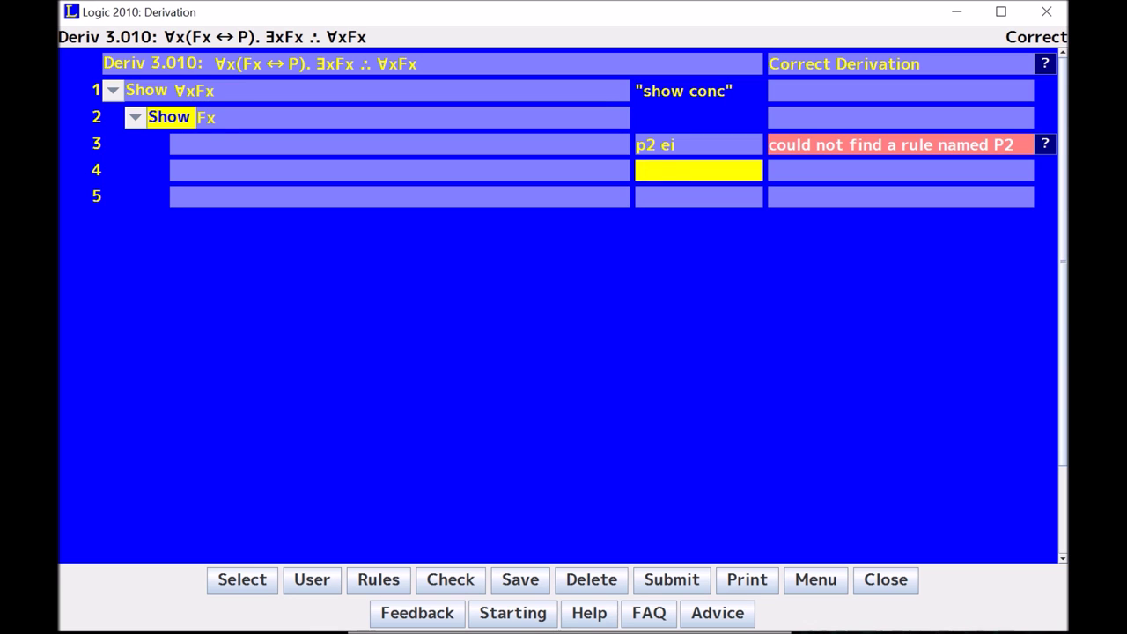
pyautogui.click(671, 145)
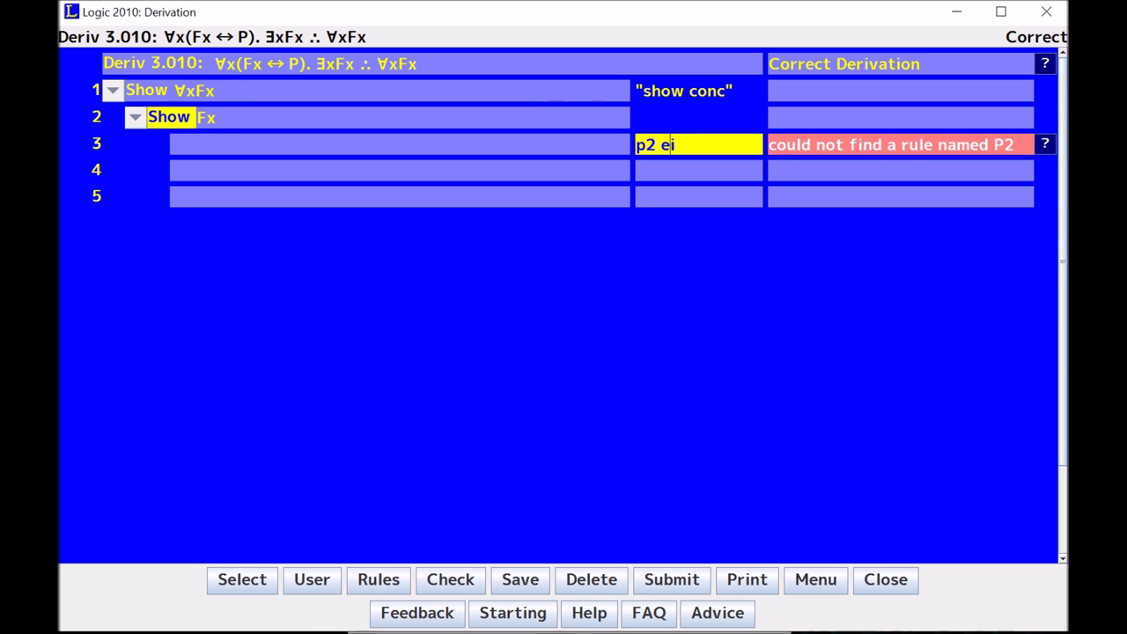
pyautogui.press('Left')
pyautogui.write('r')
pyautogui.press('End')
pyautogui.press('Return')
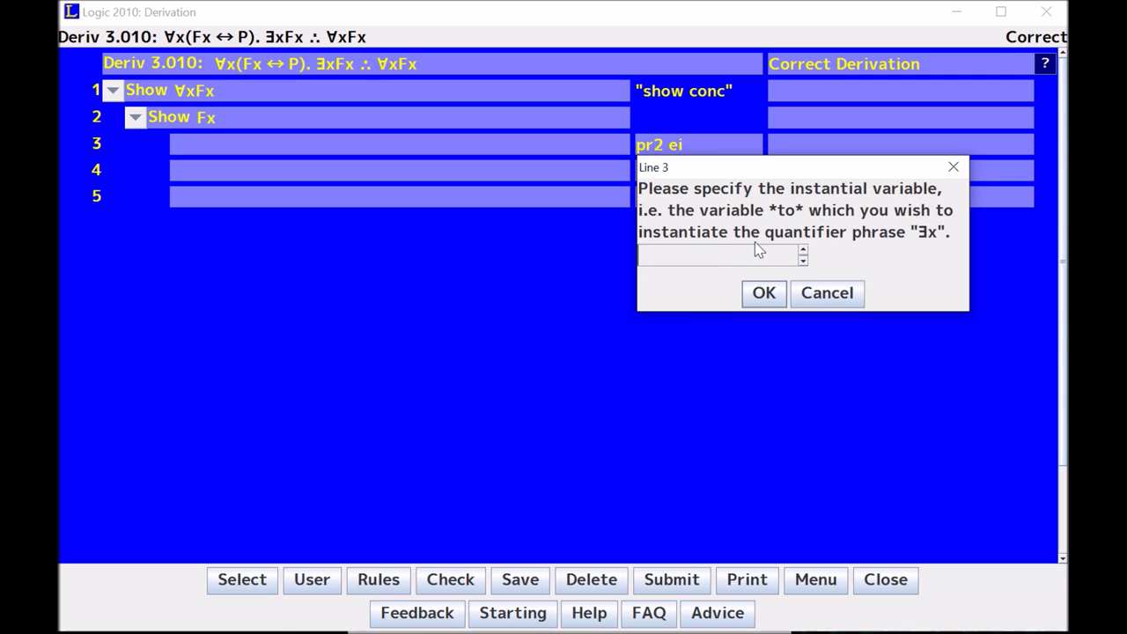
pyautogui.write('i')
pyautogui.press('Return')
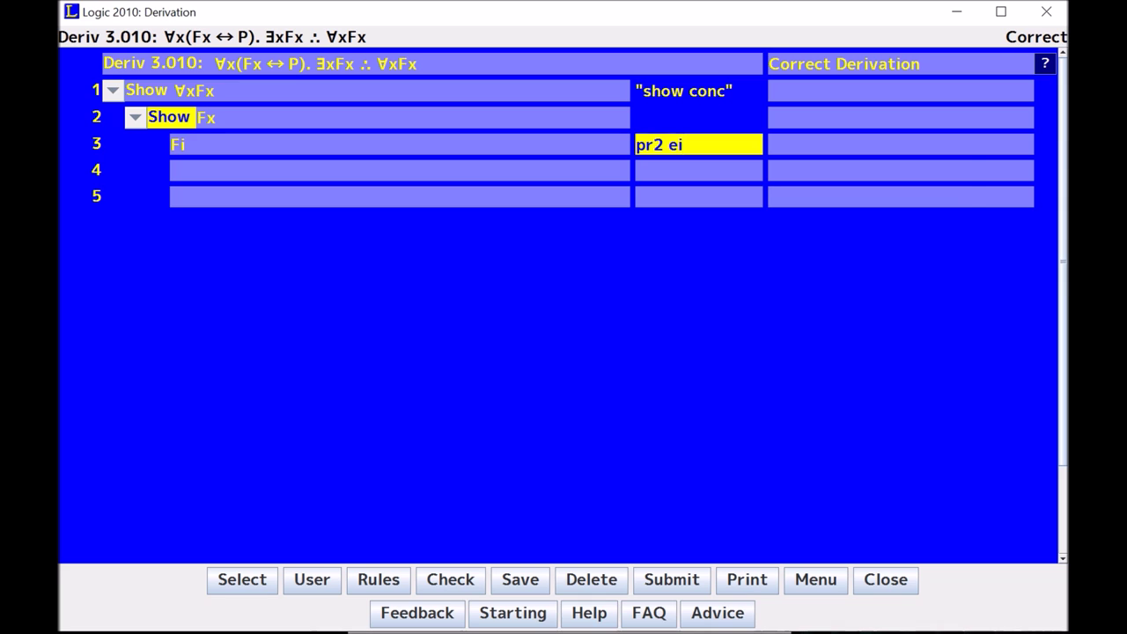
# Step: Re-enter the instantial variable as i and append /i, giving pr2 ei/i
pyautogui.press('Return')
pyautogui.write('x')
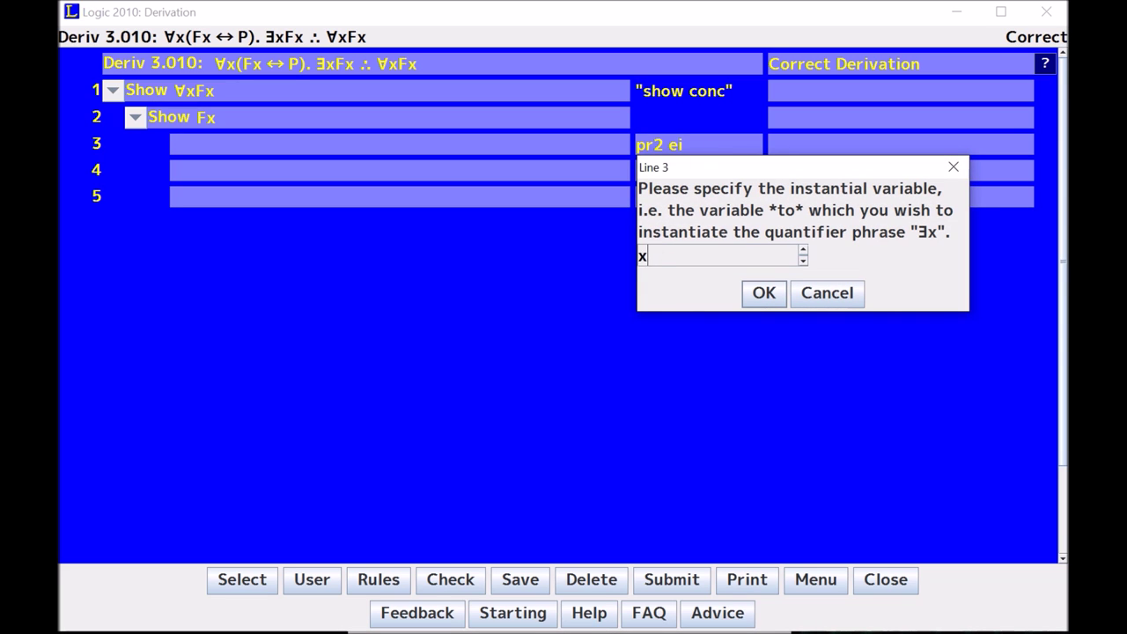
pyautogui.press('Return')
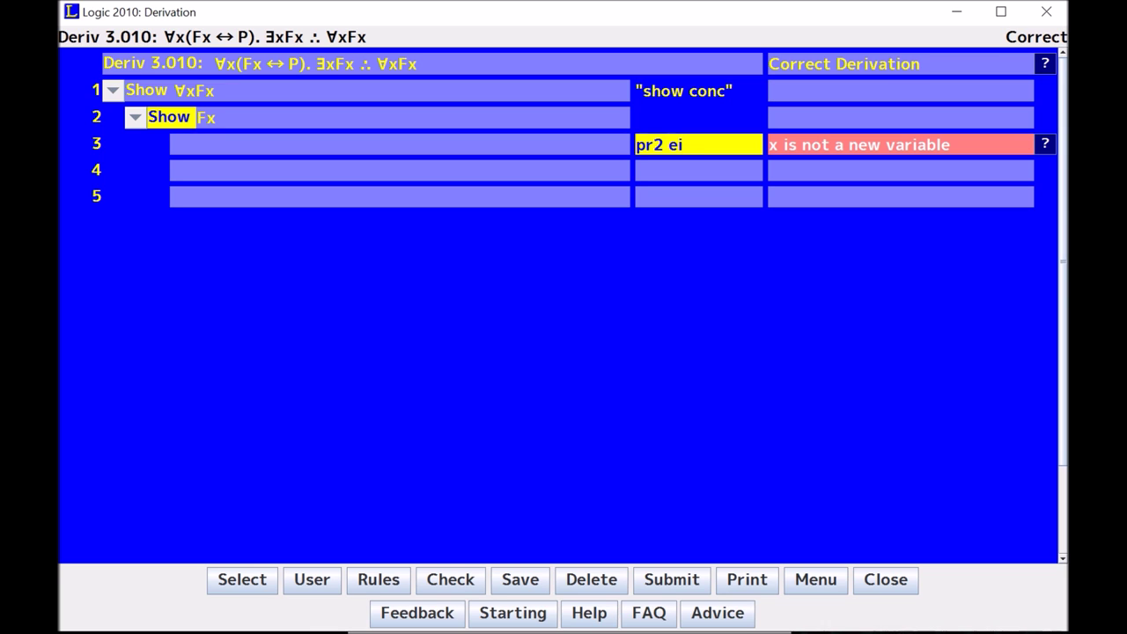
pyautogui.press('Return')
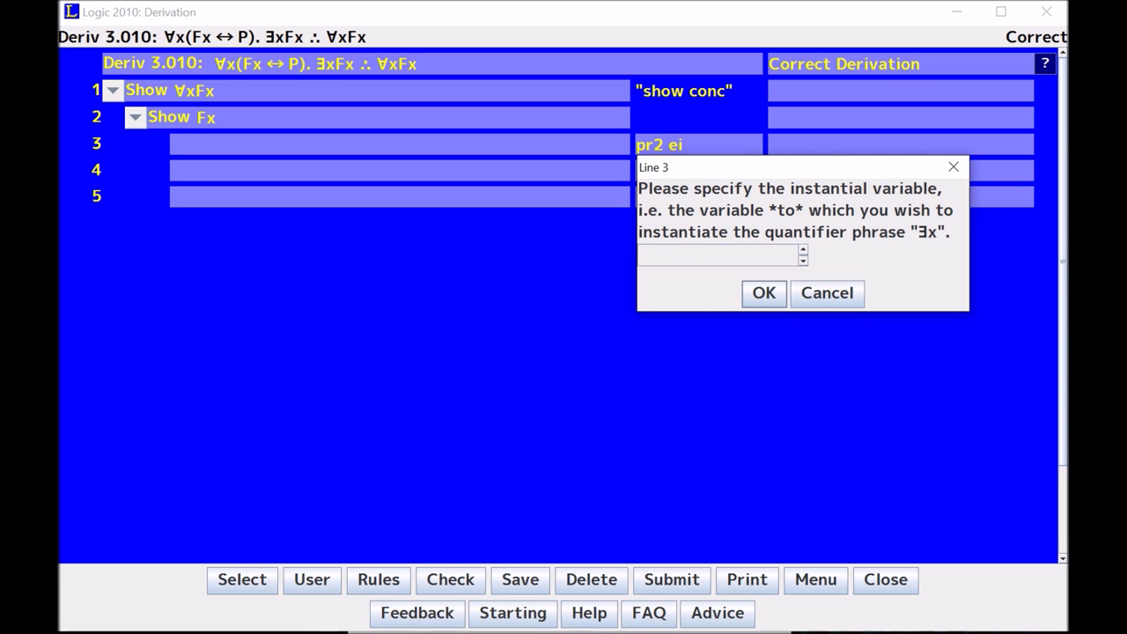
pyautogui.write('i')
pyautogui.press('Return')
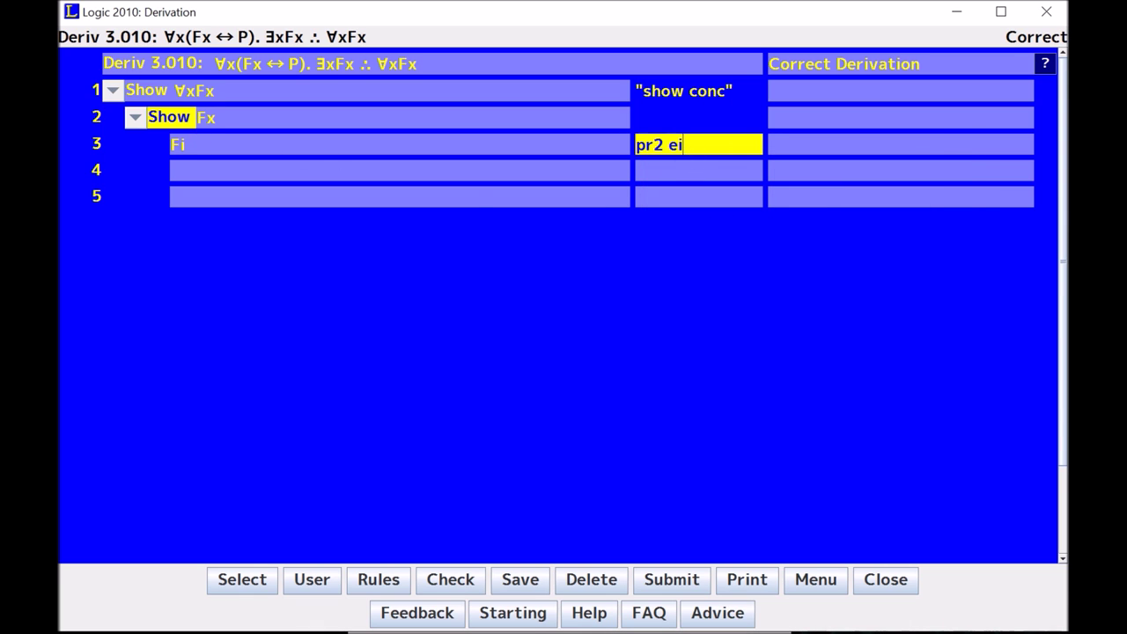
pyautogui.write('/i')
pyautogui.click(707, 168)
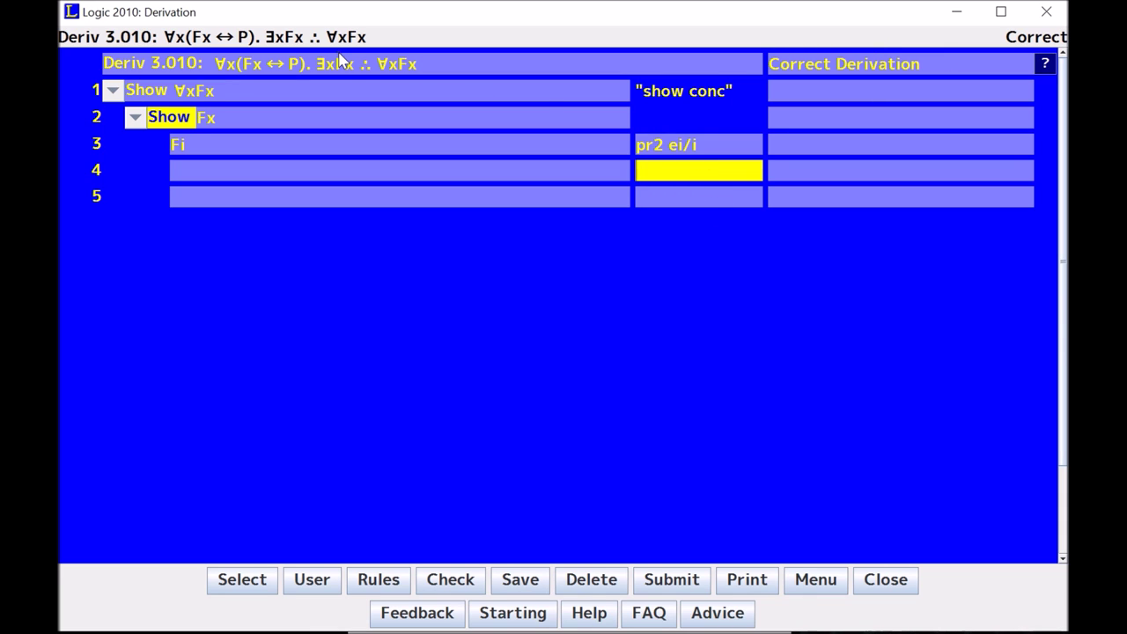
# Step: Add line 4, Fx ↔ P, by pr1 ui with instantial term x
pyautogui.write('pr1 ui')
pyautogui.press('Return')
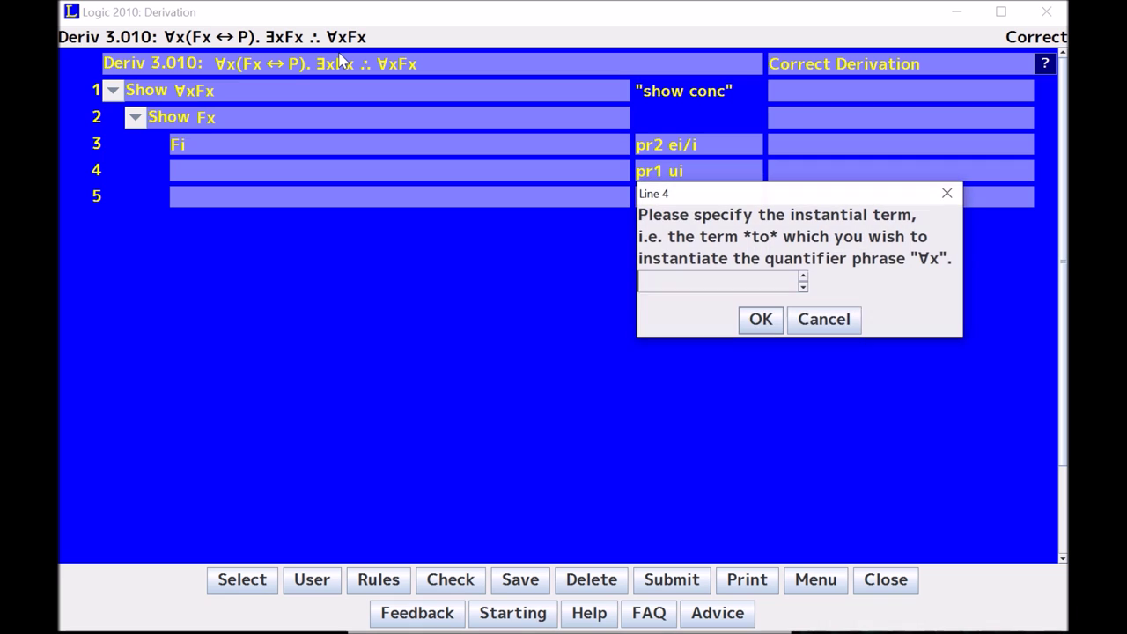
pyautogui.write('x')
pyautogui.click(760, 319)
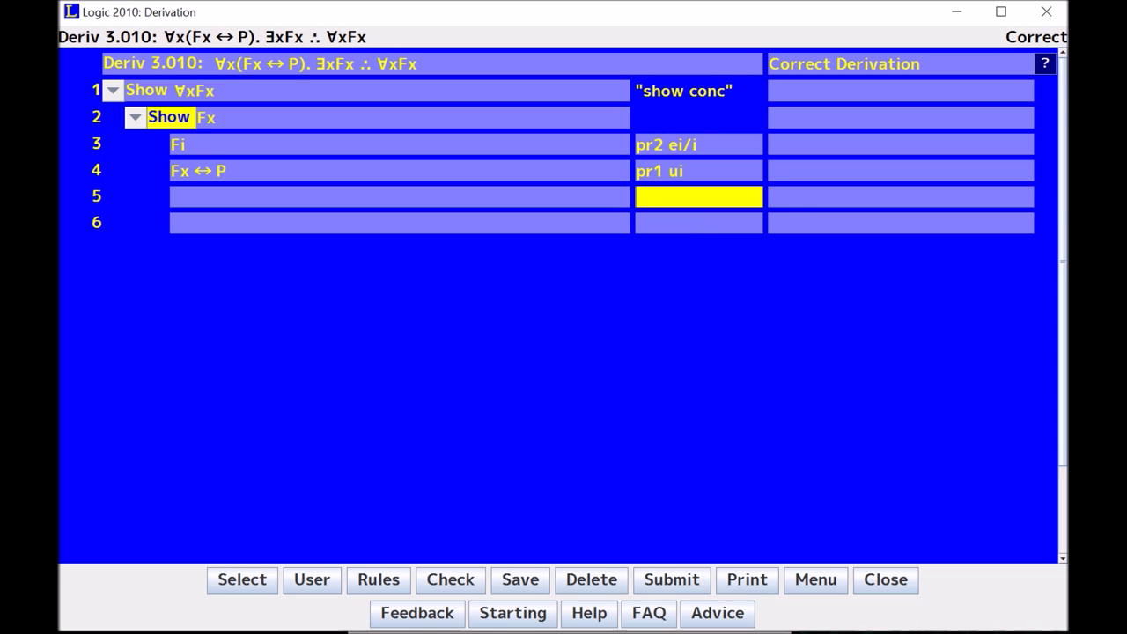
# Step: Add line 5, Fi ↔ P, by pr1 ui/i, correcting premise 2 to 1
pyautogui.write('pr2 ui/i')
pyautogui.press('Return')
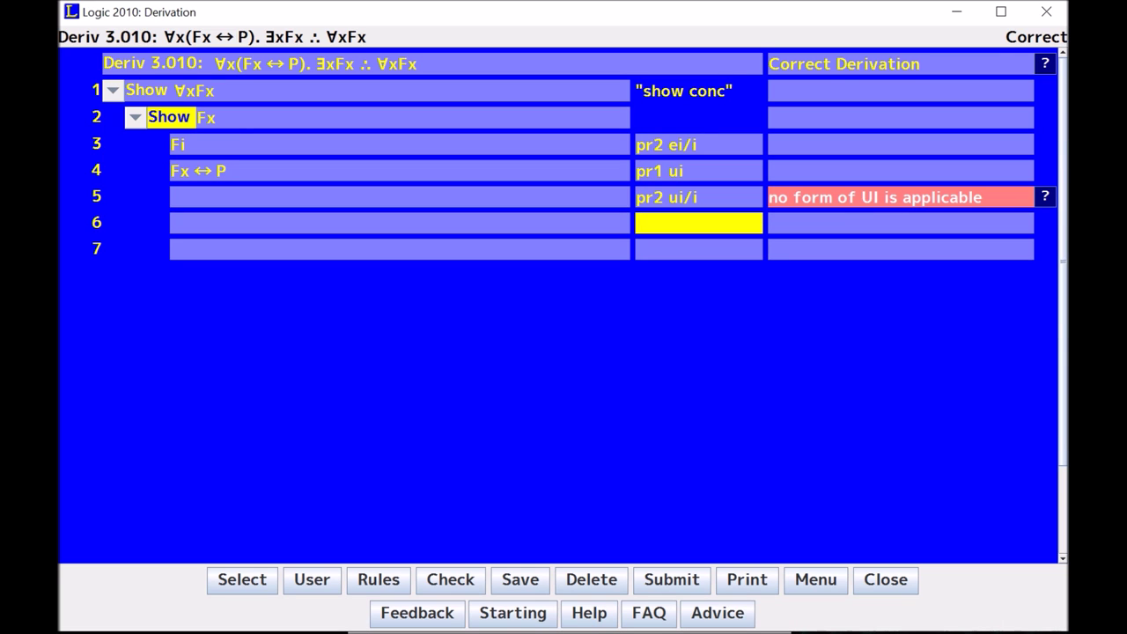
pyautogui.click(728, 195)
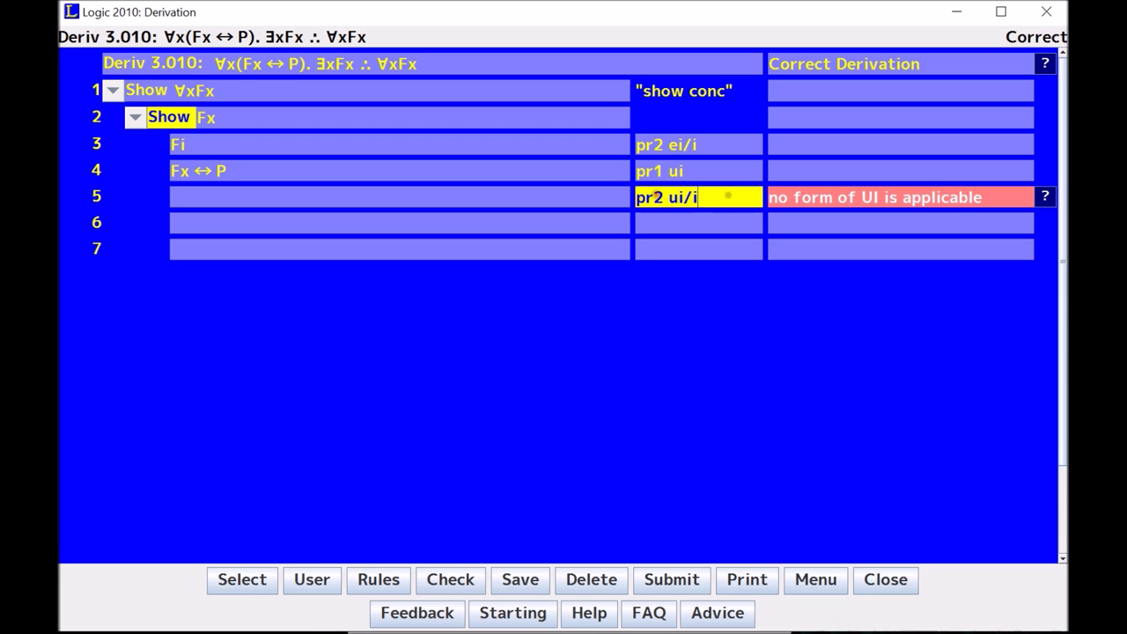
pyautogui.press('Left')
pyautogui.press('Left')
pyautogui.press('Left')
pyautogui.press('Left')
pyautogui.press('Left')
pyautogui.press('Left')
pyautogui.press('Delete')
pyautogui.write('1')
pyautogui.press('Return')
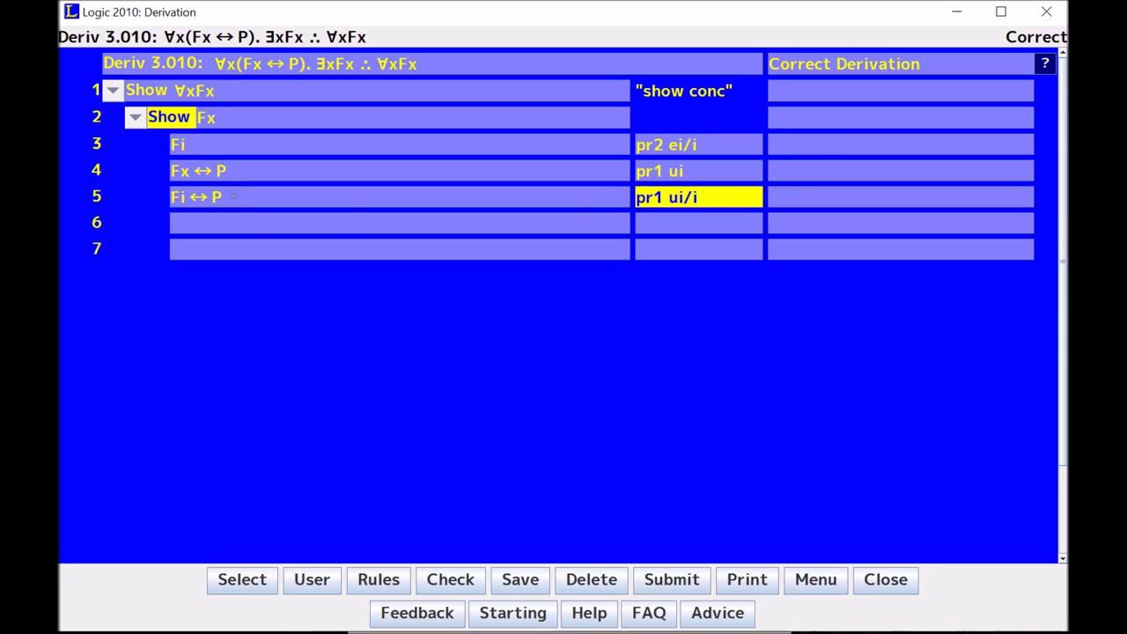
pyautogui.press('Return')
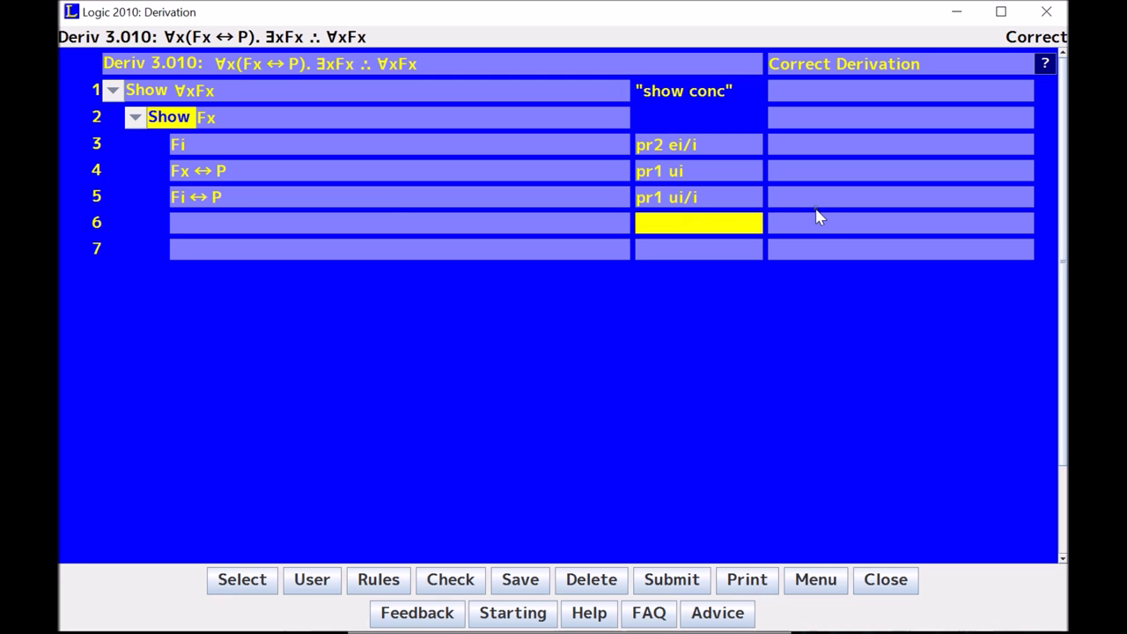
# Step: Add lines 6 and 7 by BC: P → Fx from line 4 and Fi → P from line 5
pyautogui.write('4 bc')
pyautogui.press('Return')
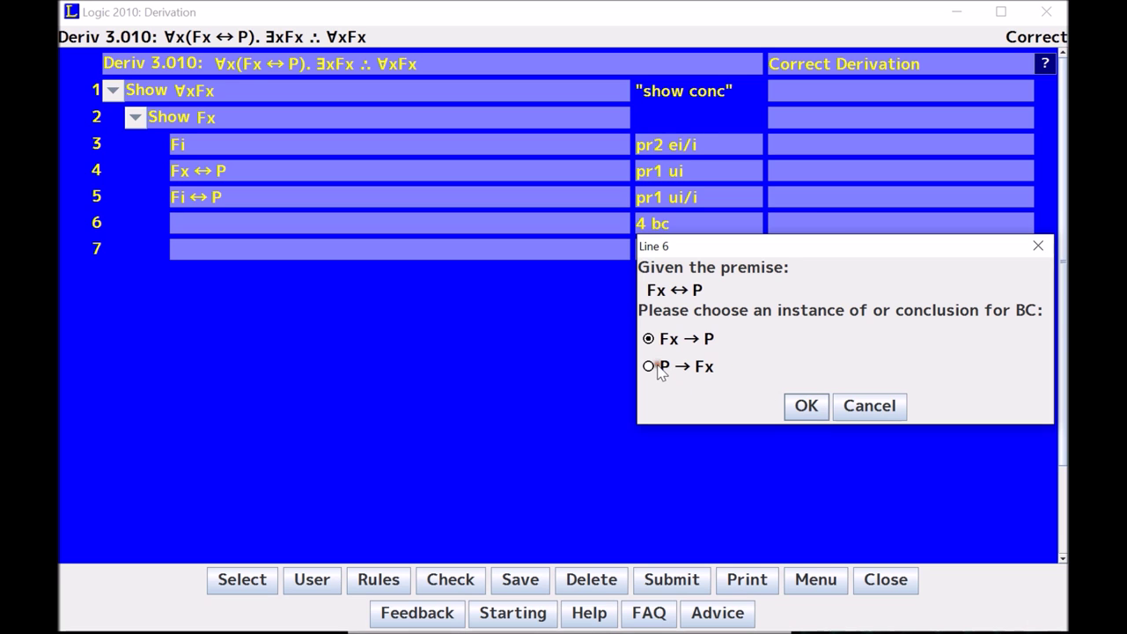
pyautogui.click(657, 369)
pyautogui.click(801, 406)
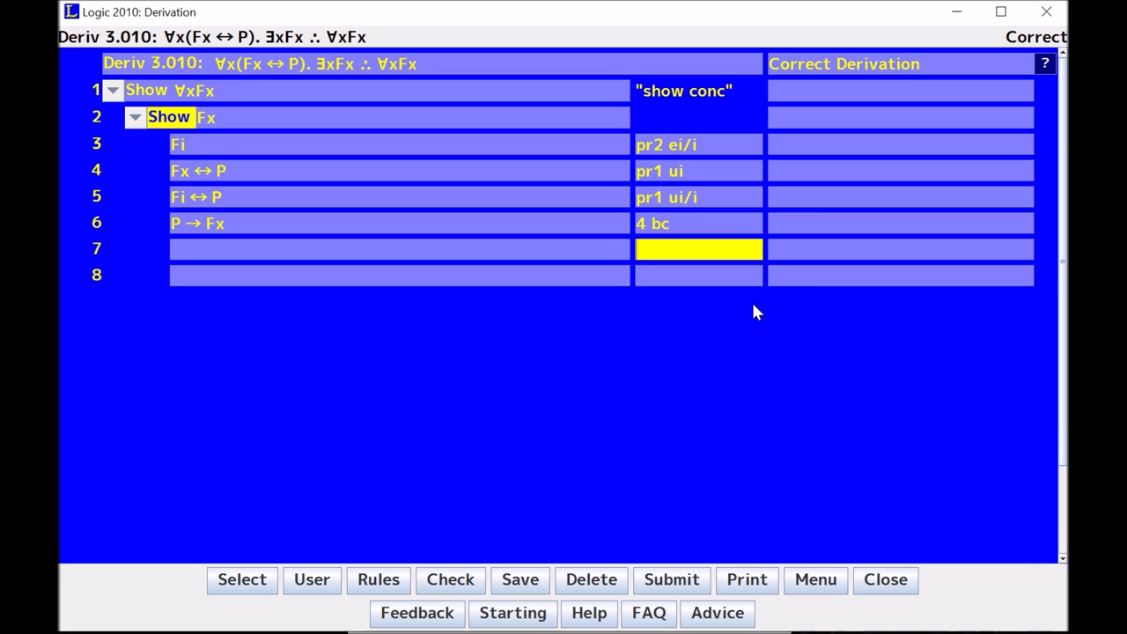
pyautogui.write('5 bc')
pyautogui.press('Return')
pyautogui.click(803, 431)
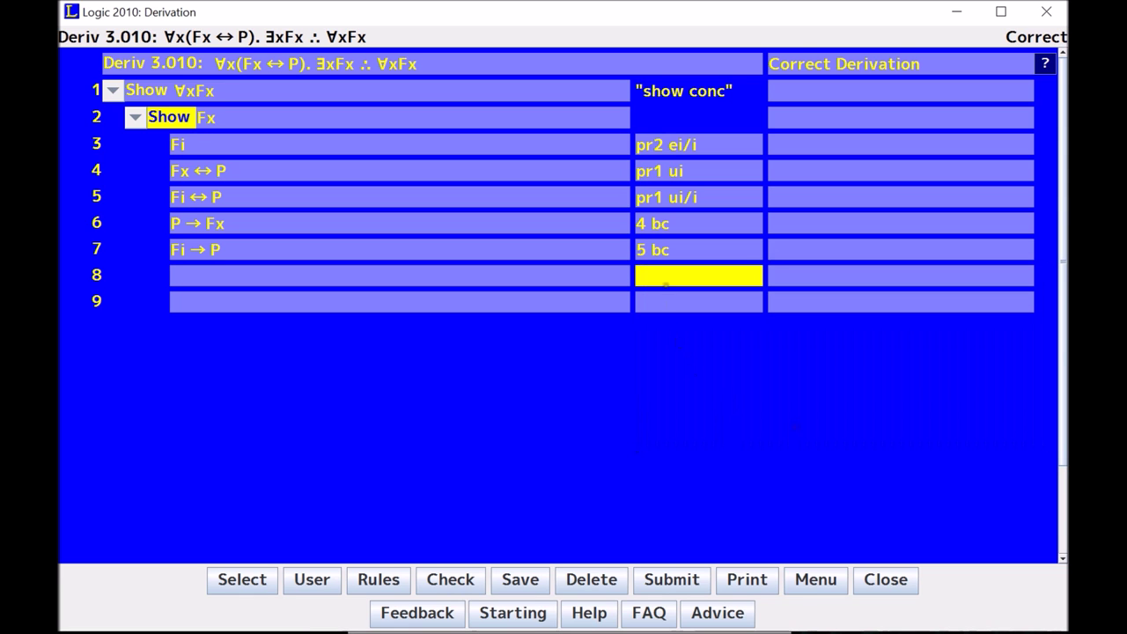
# Step: Derive P with 3 7 mp, then Fx with 6 8 mp
pyautogui.write('3 7 mp')
pyautogui.press('Return')
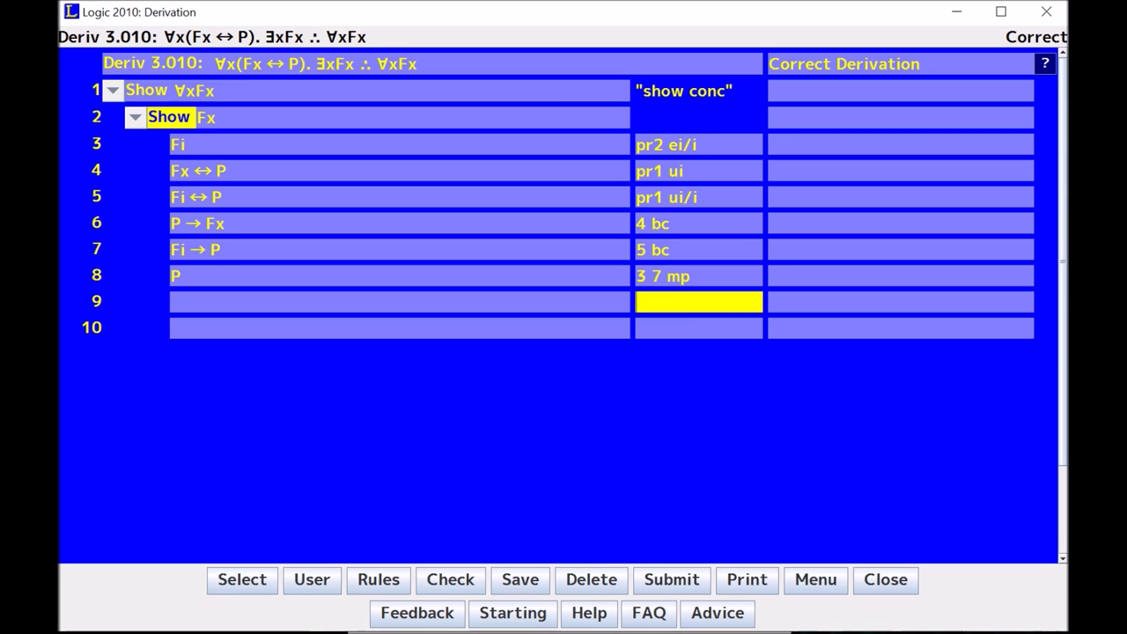
pyautogui.write('6 8 mp')
pyautogui.press('Return')
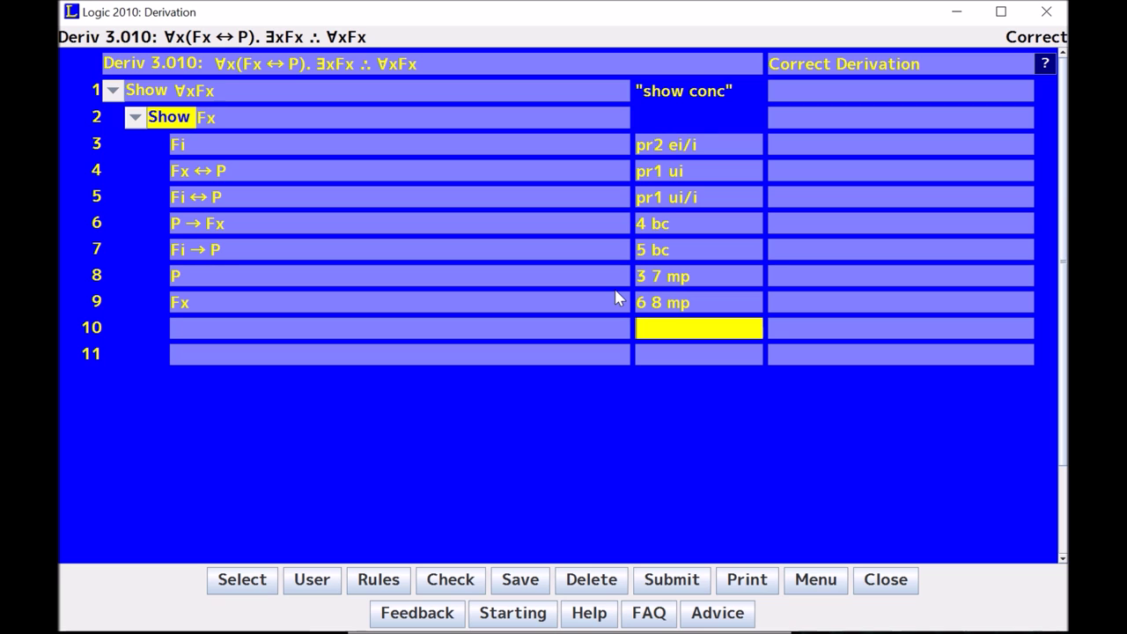
# Step: Close Show Fx with 9 dd and Show ∀xFx with 2 ud, then check the derivation
pyautogui.write('9 dd')
pyautogui.press('Return')
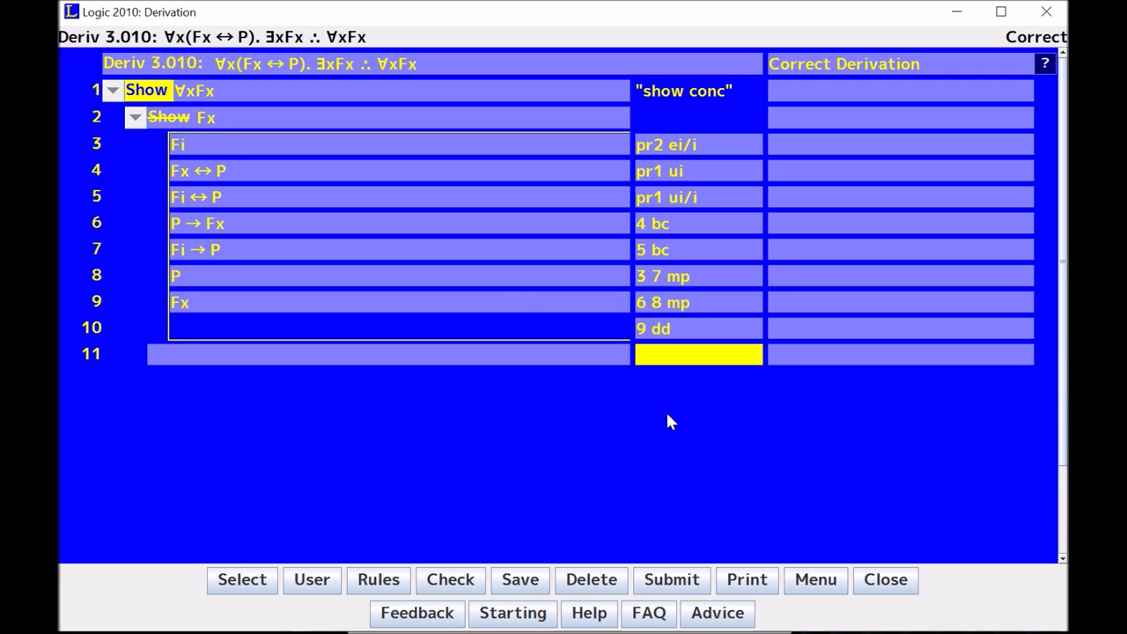
pyautogui.write('2')
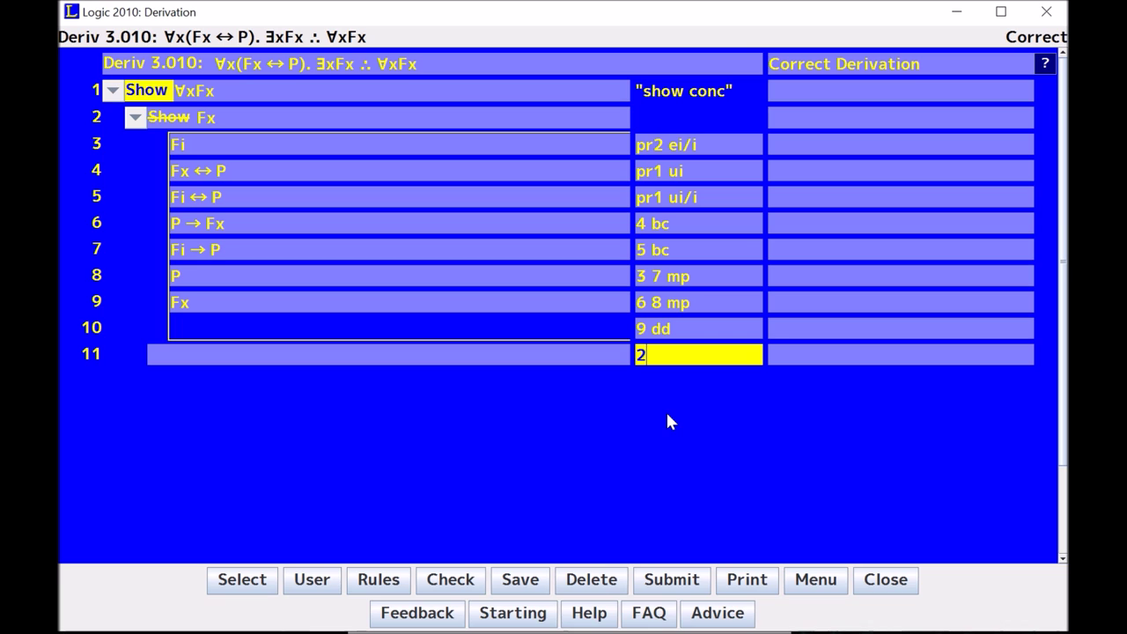
pyautogui.write(' ud')
pyautogui.press('Return')
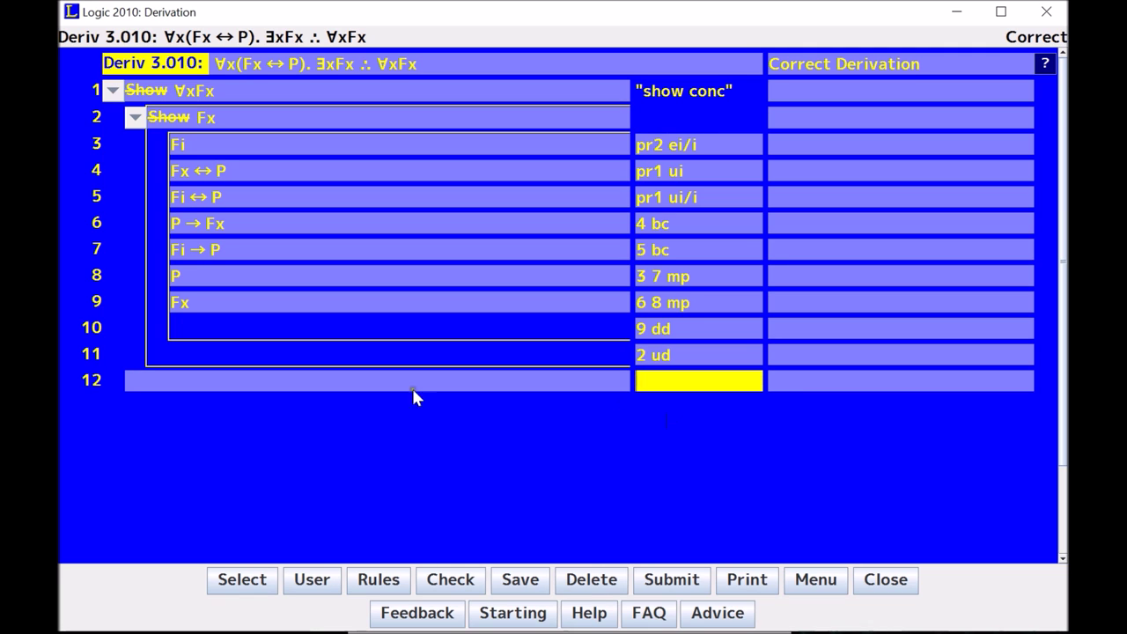
pyautogui.click(431, 581)
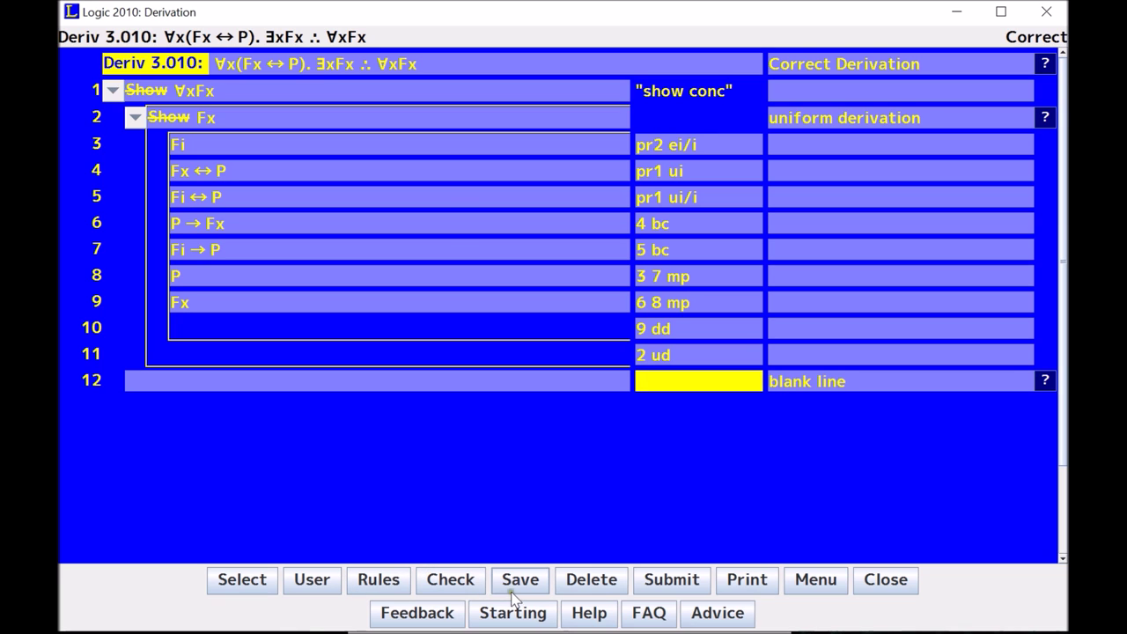